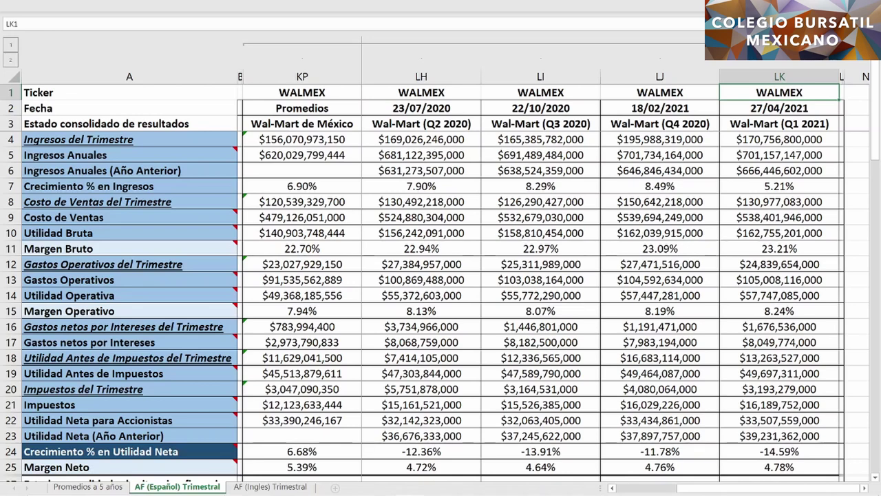
Highlight the Q1 2021 column, the Q2–Q4 2020 columns with their quarter headings, and the Promedios column in turn
left_click(752, 77)
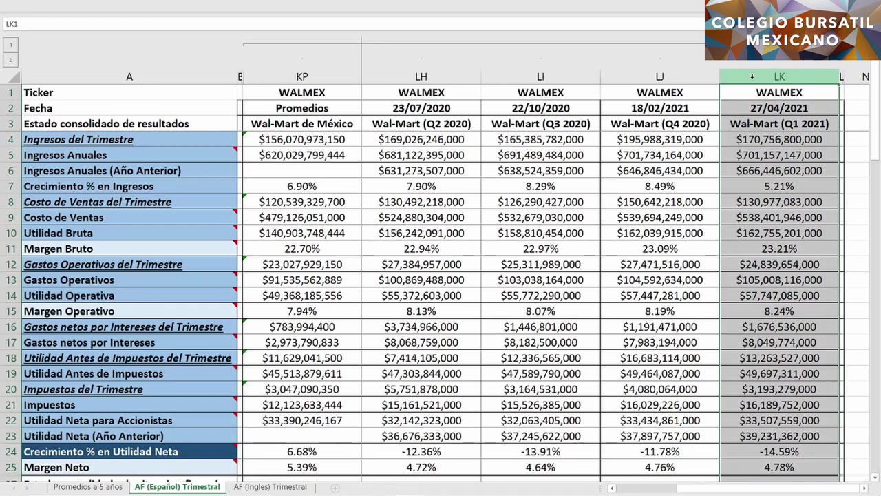
left_click(739, 110)
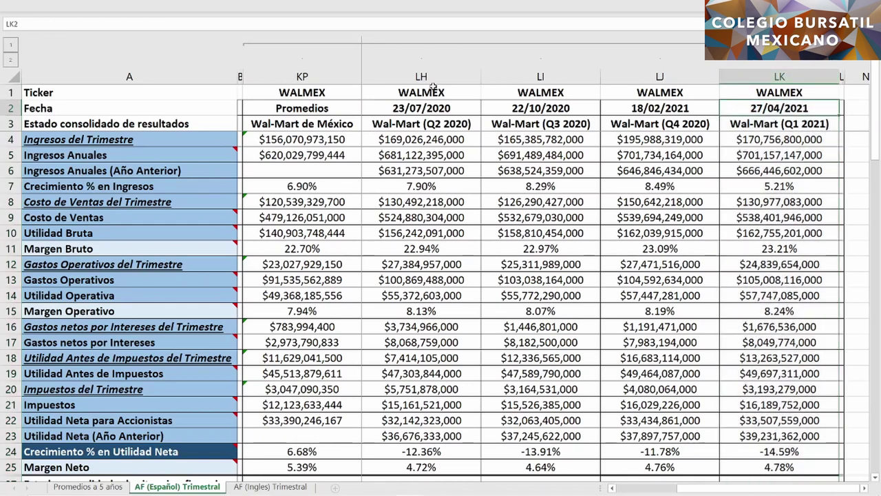
left_click_drag(437, 81, 628, 74)
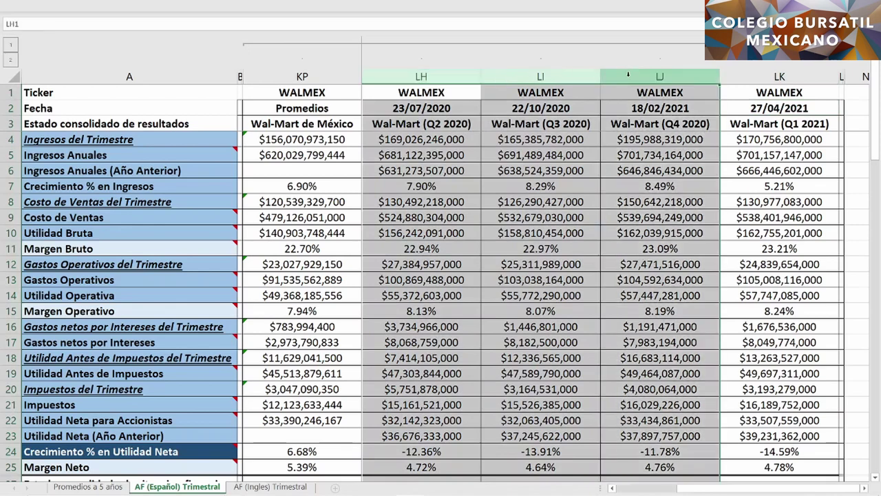
left_click(468, 123)
left_click(513, 126)
left_click(613, 124)
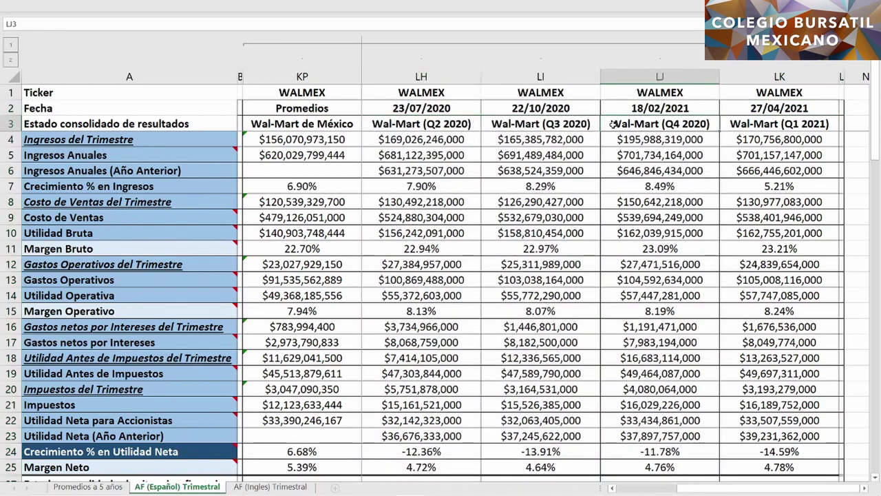
left_click(335, 76)
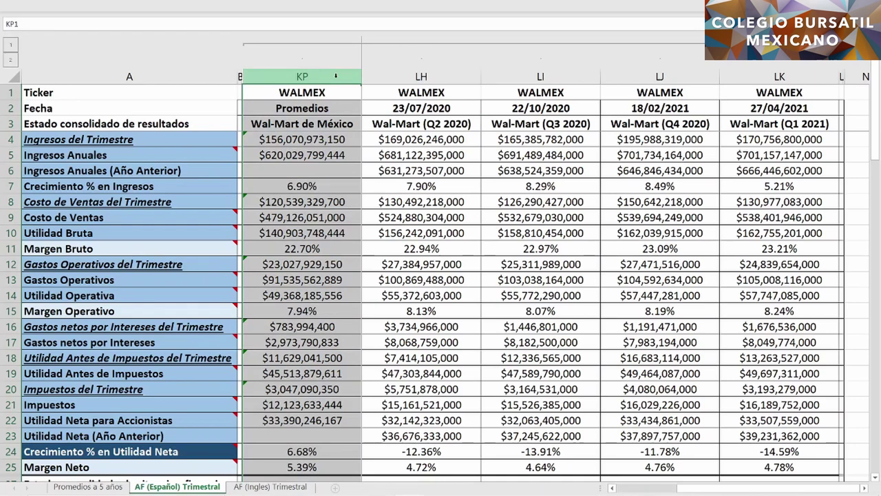
Highlight Ingresos del Trimestre and Ingresos Anuales together for Q1 2021, the three 2020 quarters and the Promedios column
left_click(728, 139)
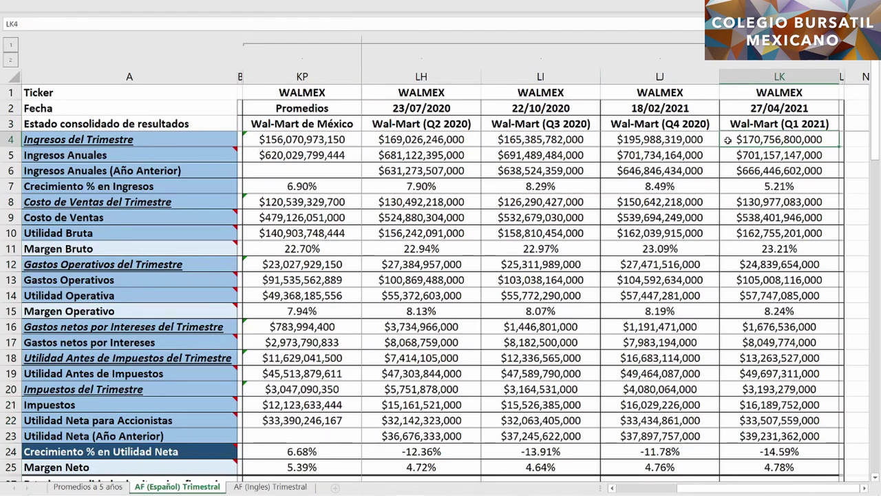
left_click(728, 155, "ctrl")
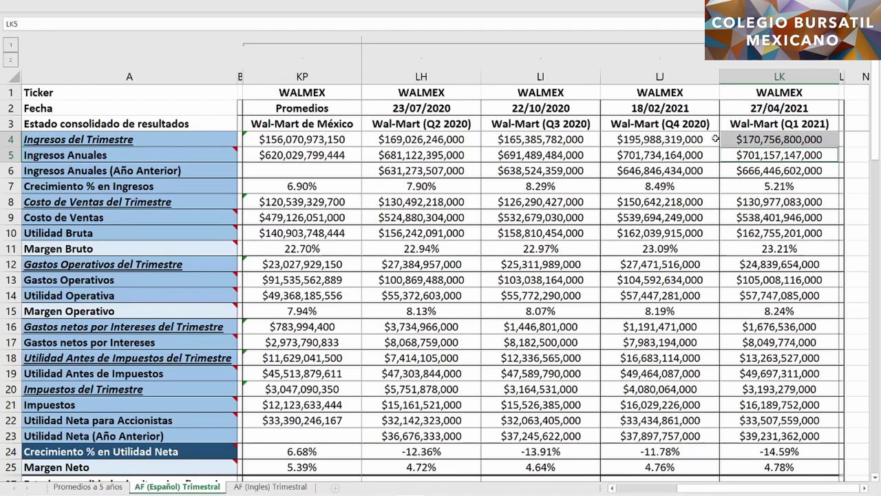
left_click_drag(712, 138, 712, 150)
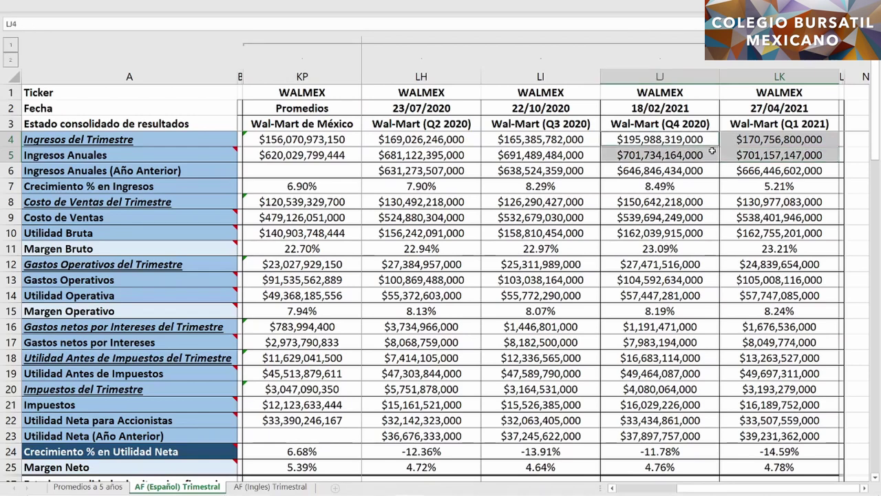
left_click_drag(472, 139, 498, 155)
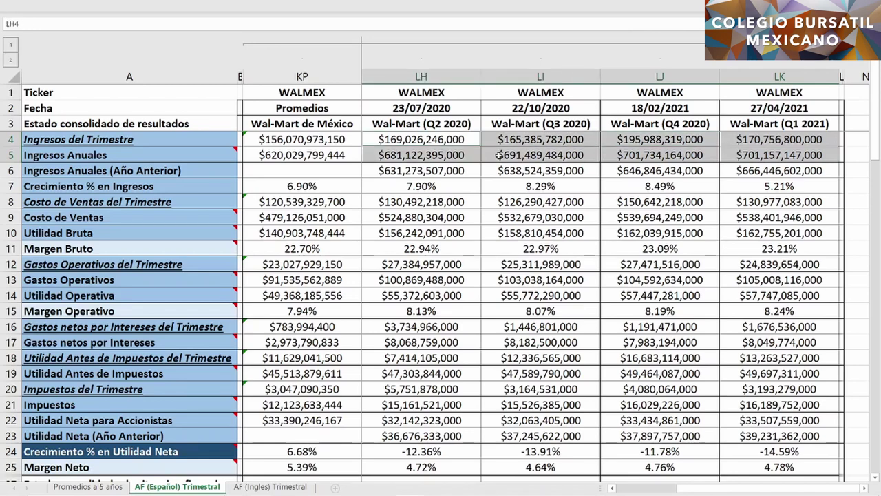
left_click_drag(351, 139, 352, 151)
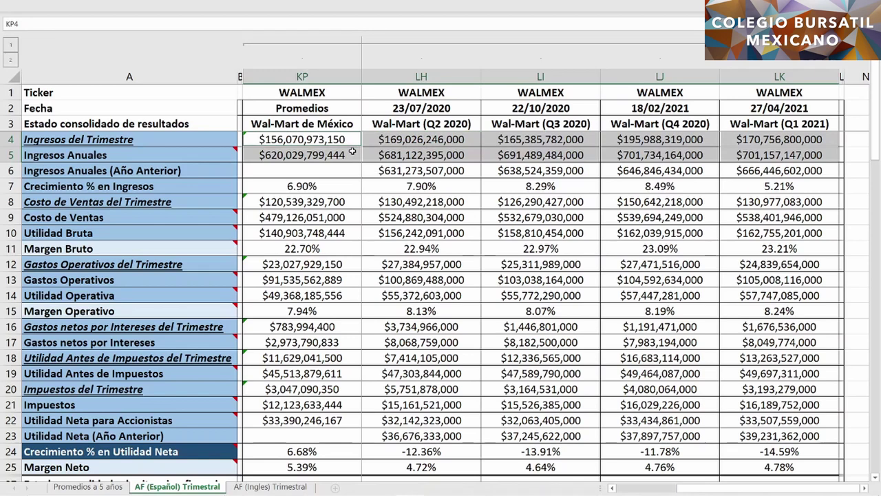
Add the Q1 2021 prior-year revenue and the Crecimiento % en Ingresos row, including its average, to the highlighted cells
left_click(731, 170, "ctrl")
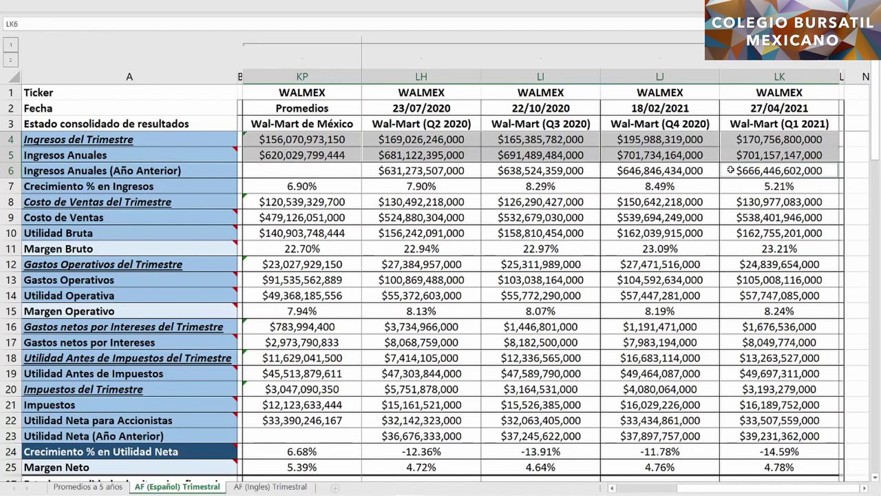
left_click(734, 187, "ctrl")
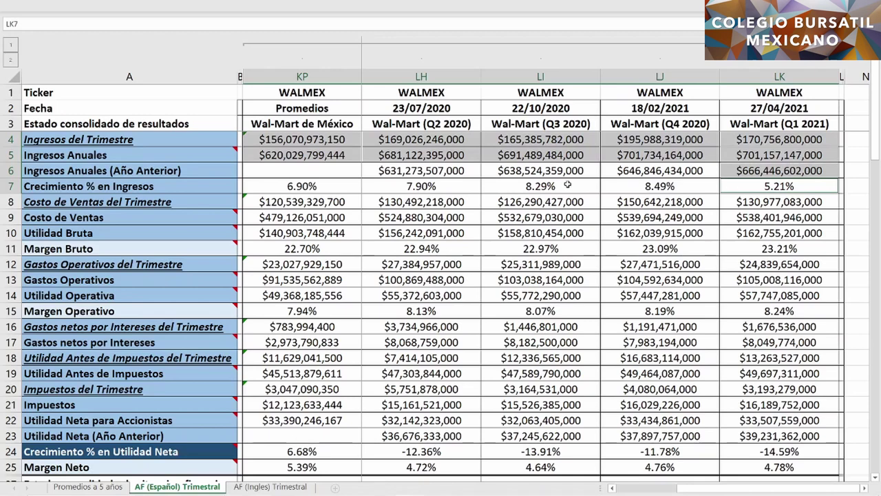
left_click_drag(616, 183, 472, 188)
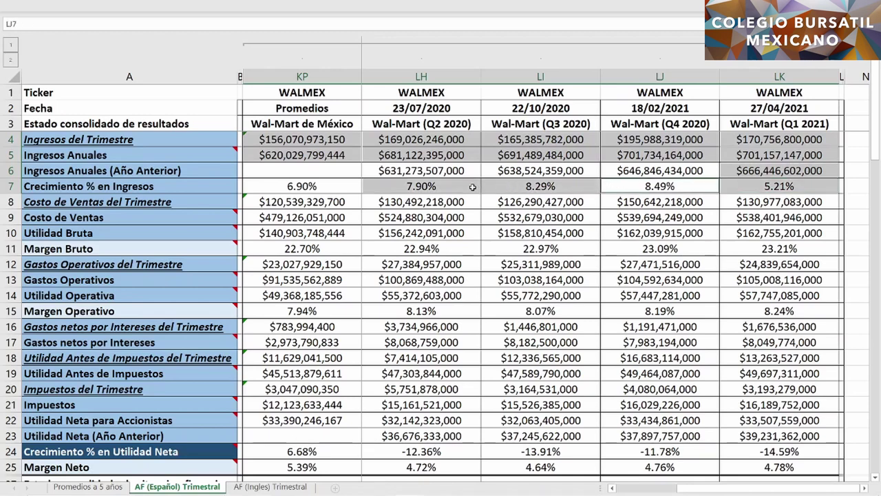
left_click(342, 188, "ctrl")
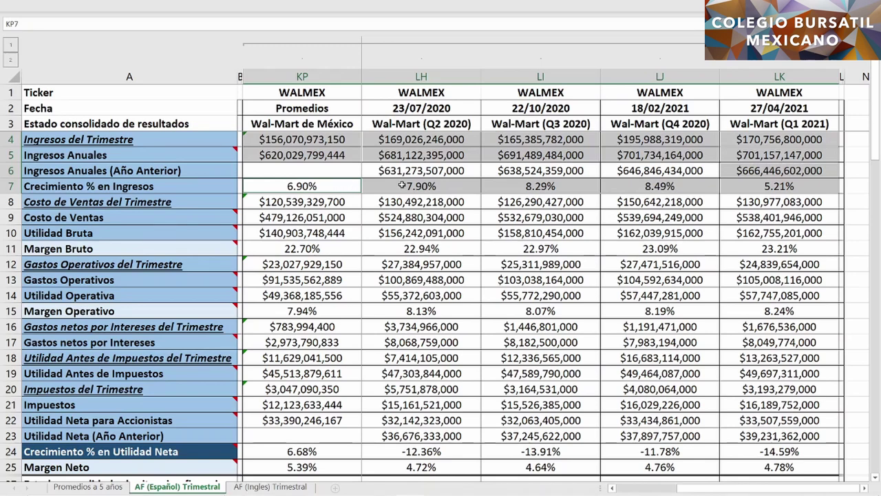
Highlight the quarterly and annual Costo de Ventas rows for Q1 2021, the three 2020 quarters and the Promedios column
left_click(731, 201)
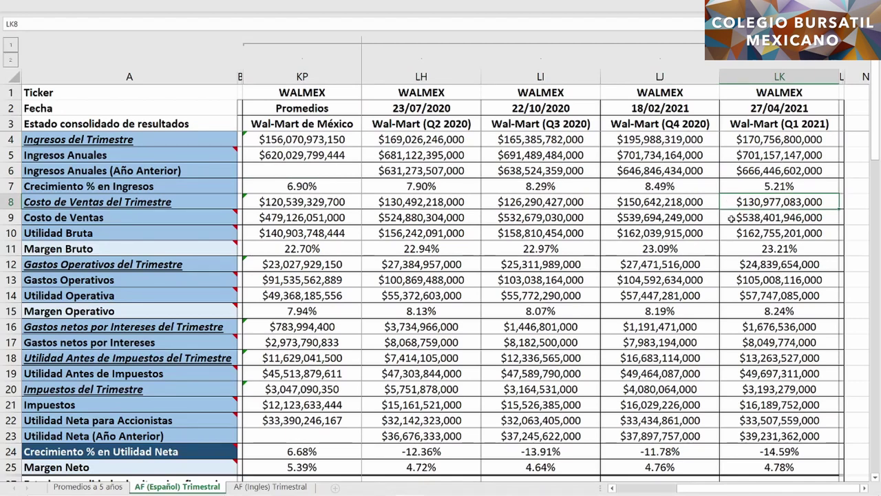
left_click(730, 218, "ctrl")
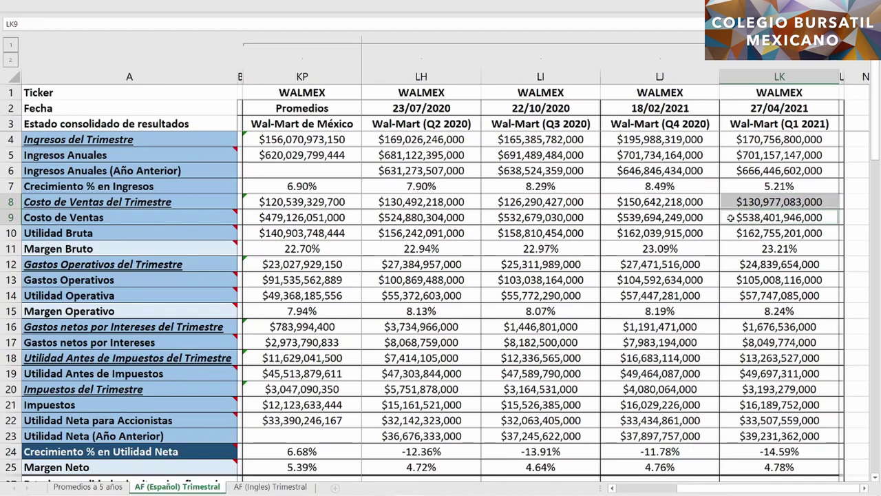
left_click_drag(713, 201, 712, 216)
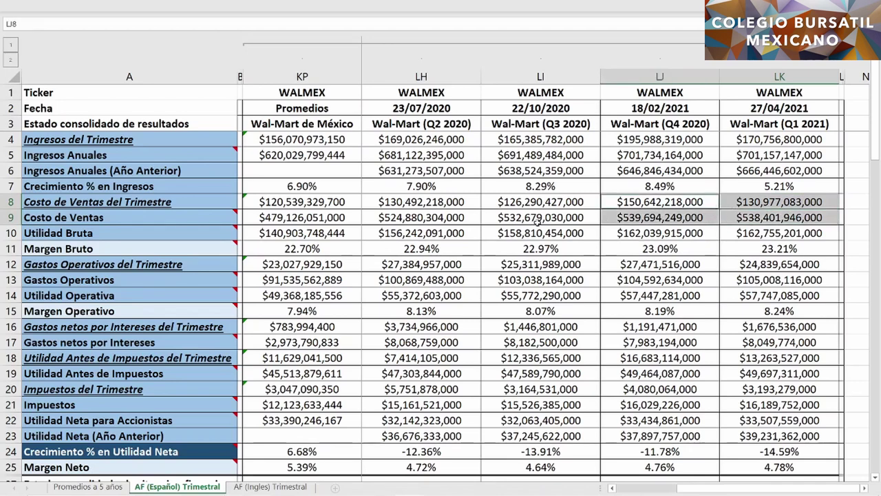
left_click_drag(460, 202, 492, 215)
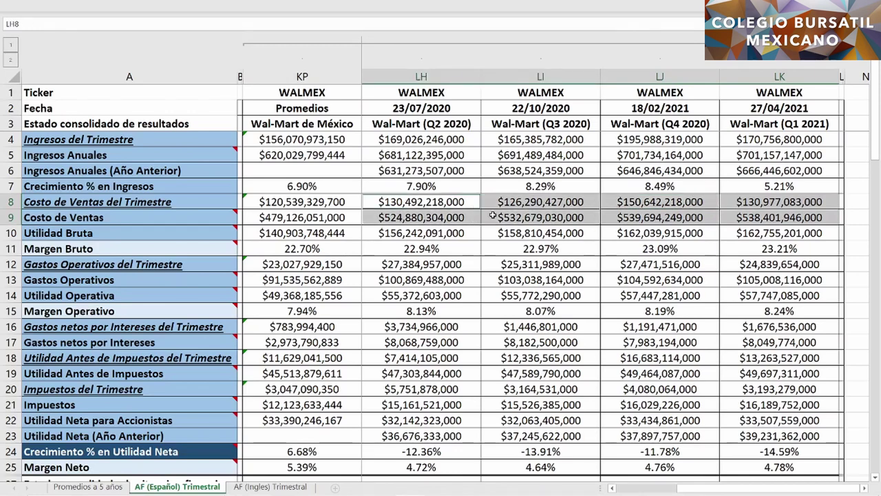
left_click_drag(358, 202, 354, 219)
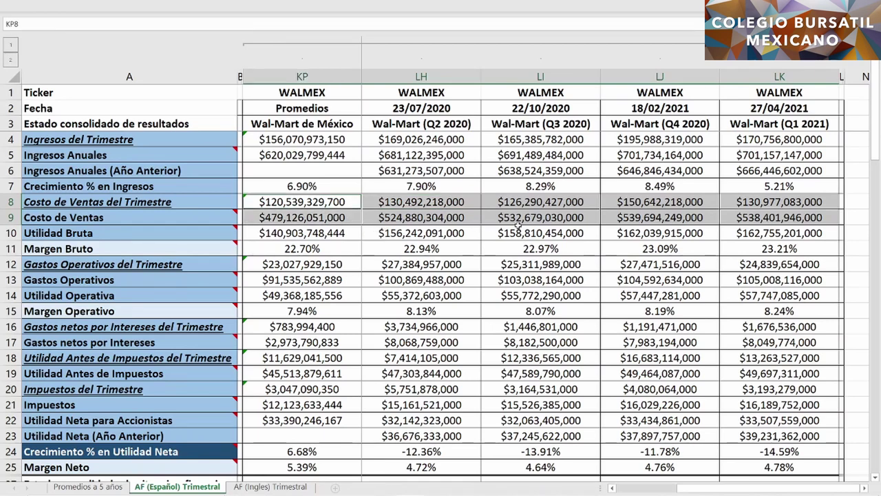
Highlight Q1 2021 Ingresos Anuales and Costo de Ventas, plus Utilidad Bruta for all four quarters and the average
left_click(728, 154)
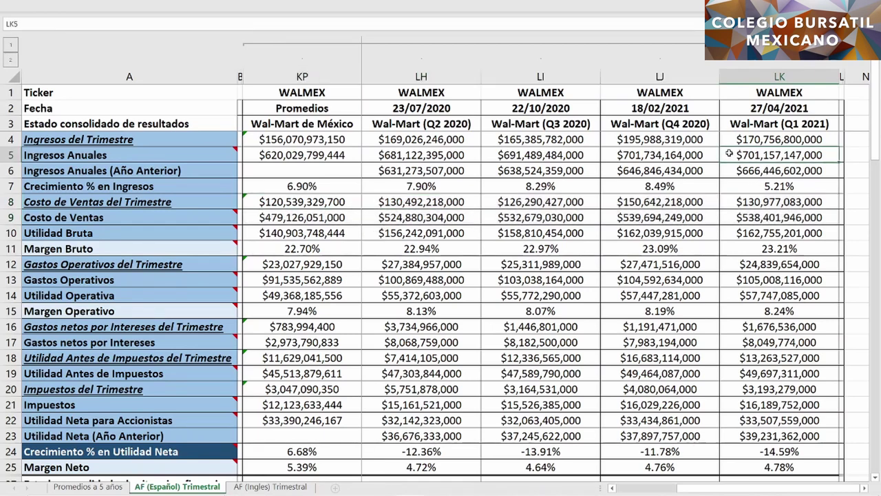
left_click(728, 217, "ctrl")
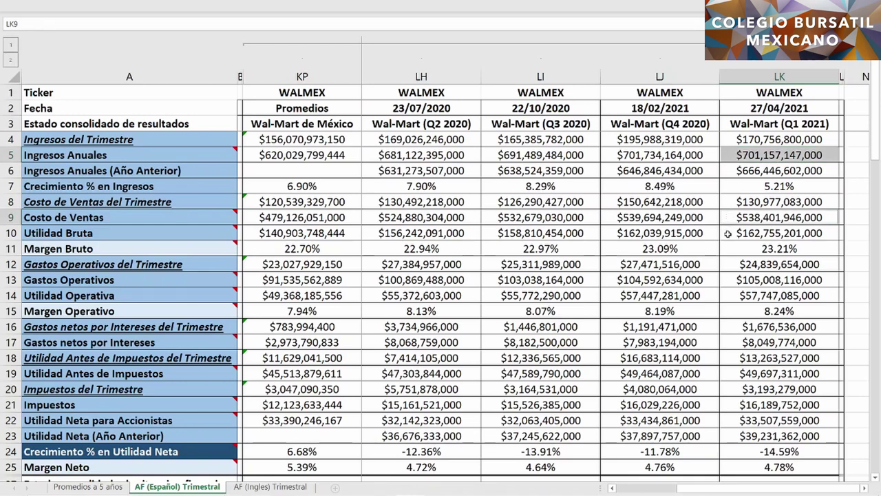
left_click(728, 233, "ctrl")
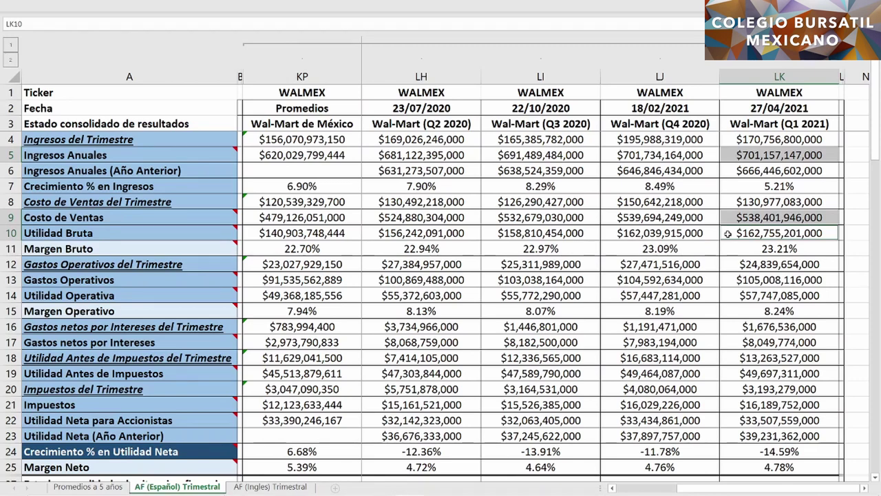
left_click_drag(628, 234, 417, 234)
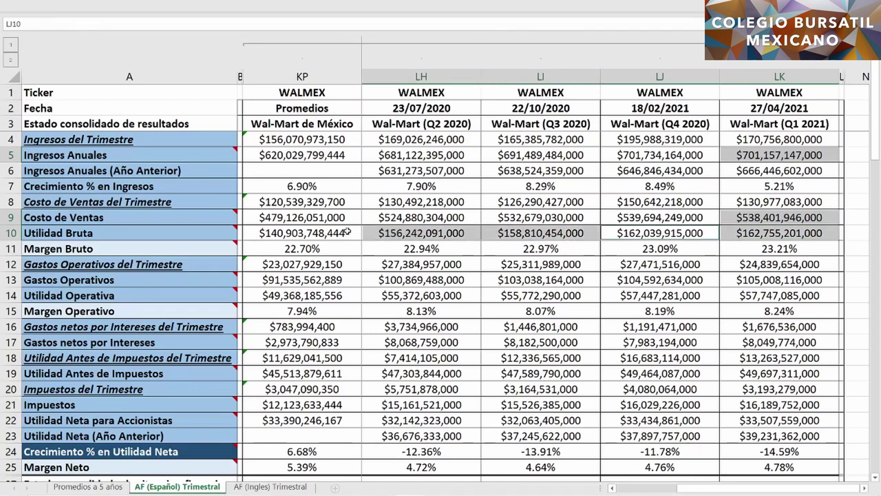
left_click(348, 232, "ctrl")
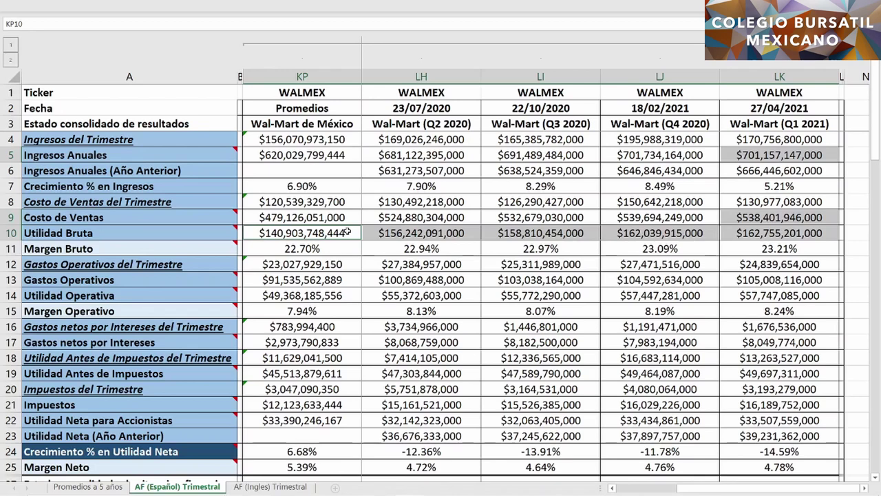
Compare the Margen Bruto of Q1 2021 with the three 2020 quarters and the average by highlighting the row
left_click(728, 233)
left_click(737, 248)
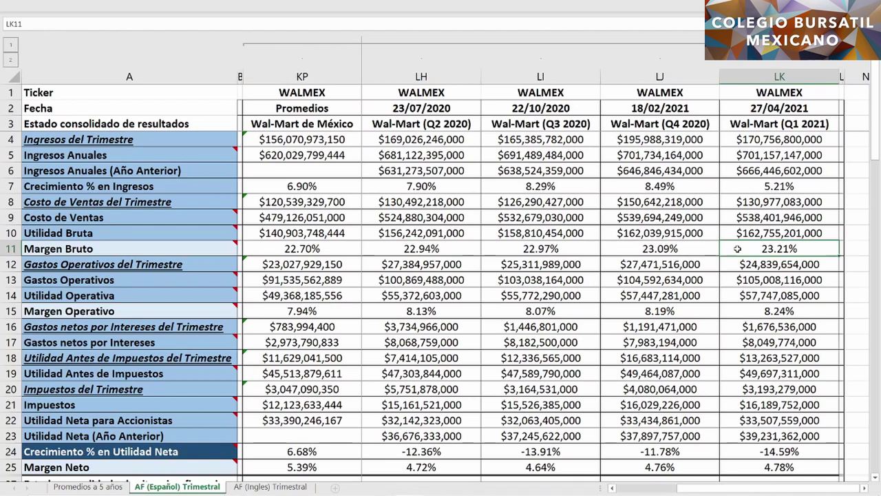
left_click_drag(738, 248, 428, 249)
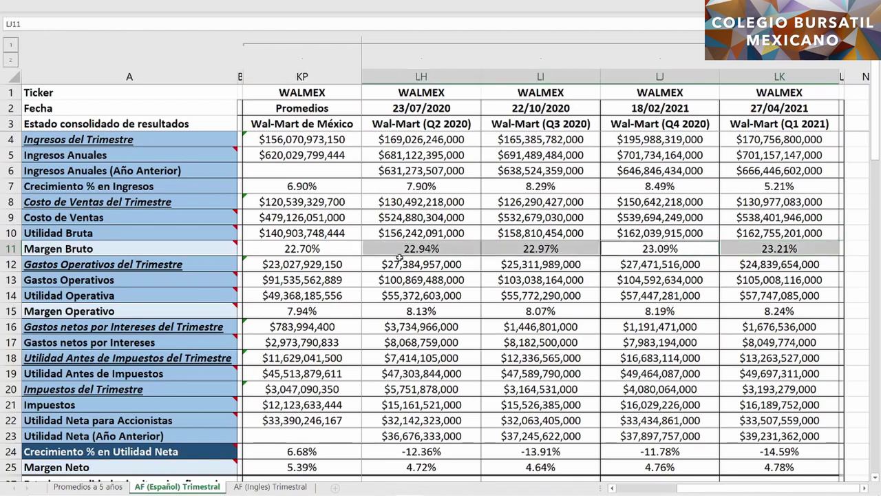
left_click(343, 249, "ctrl")
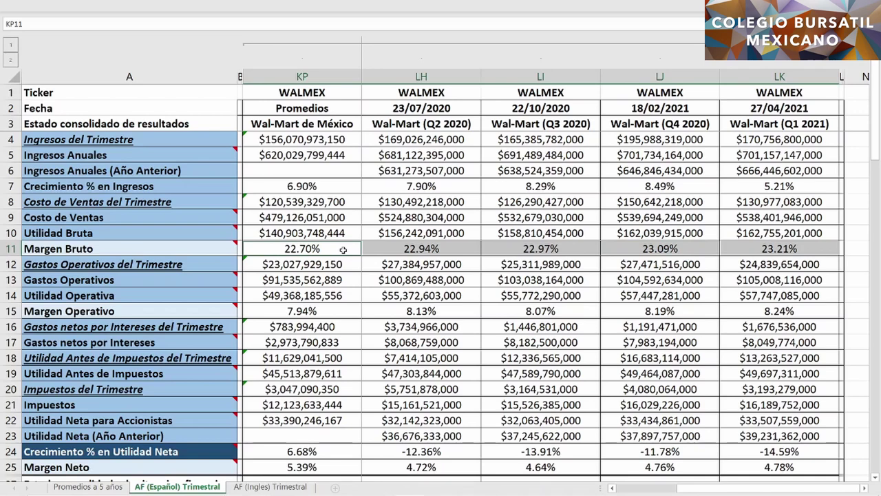
Highlight the Gastos Operativos del Trimestre and Gastos Operativos rows across all four quarters and the Promedios column
left_click(732, 265)
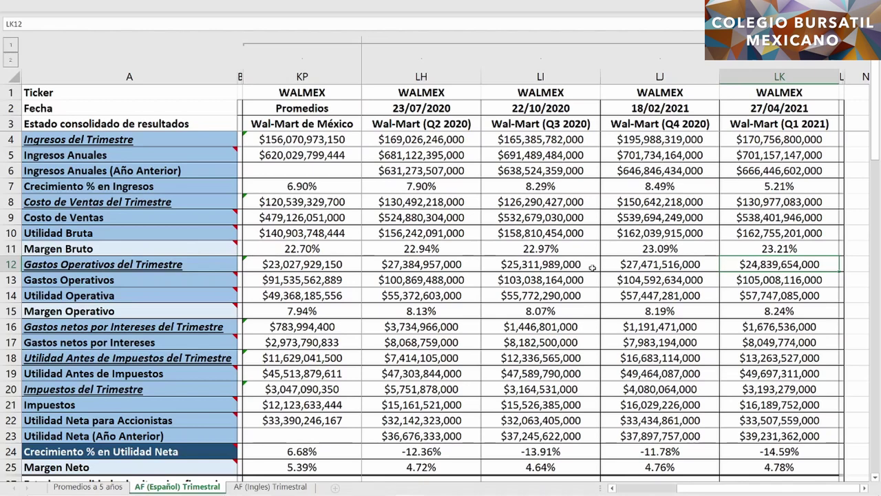
left_click_drag(617, 265, 464, 266)
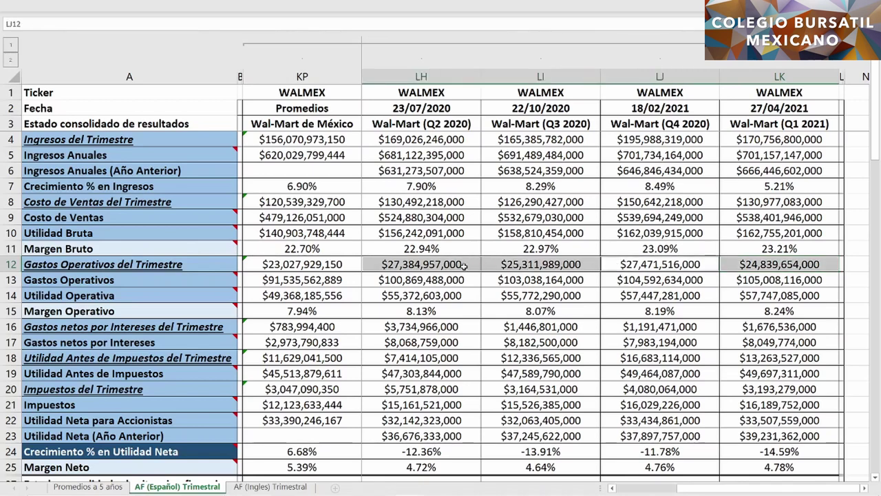
left_click(350, 264, "ctrl")
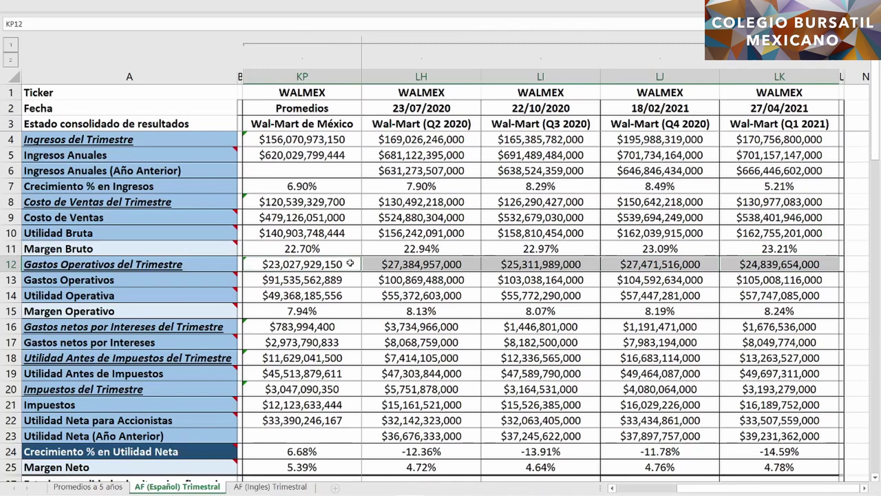
left_click(729, 280, "ctrl")
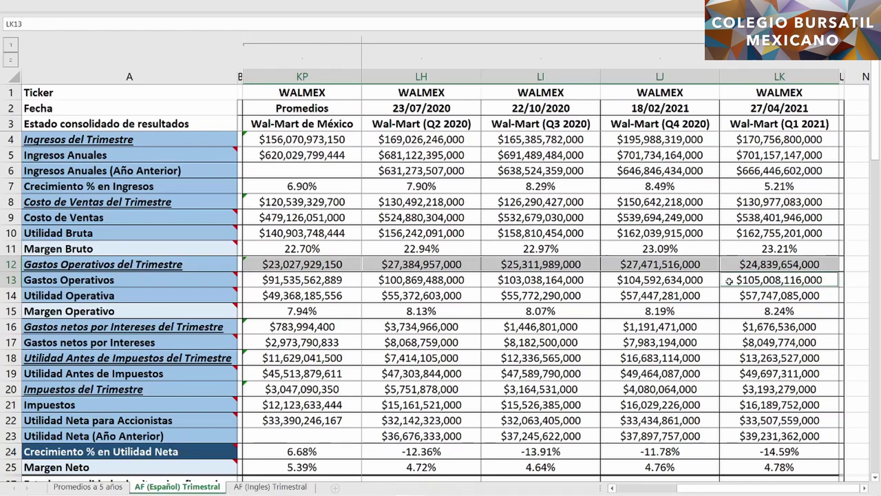
left_click_drag(648, 281, 441, 280)
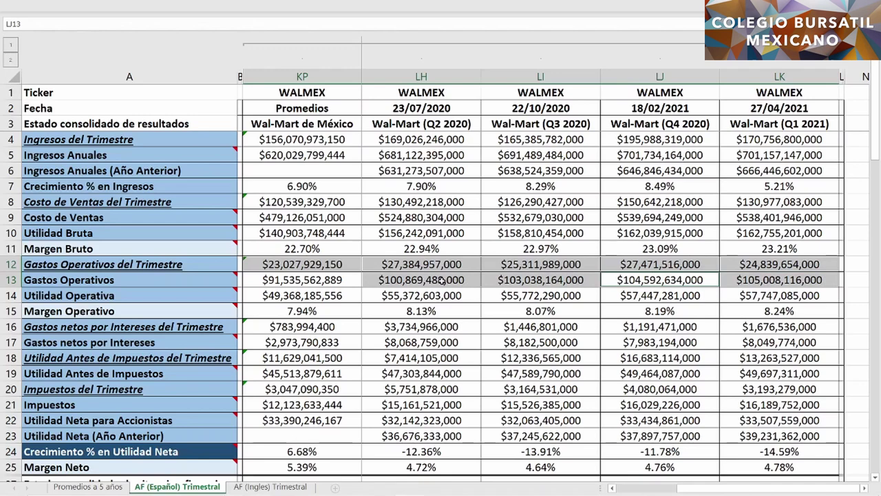
left_click(349, 279, "ctrl")
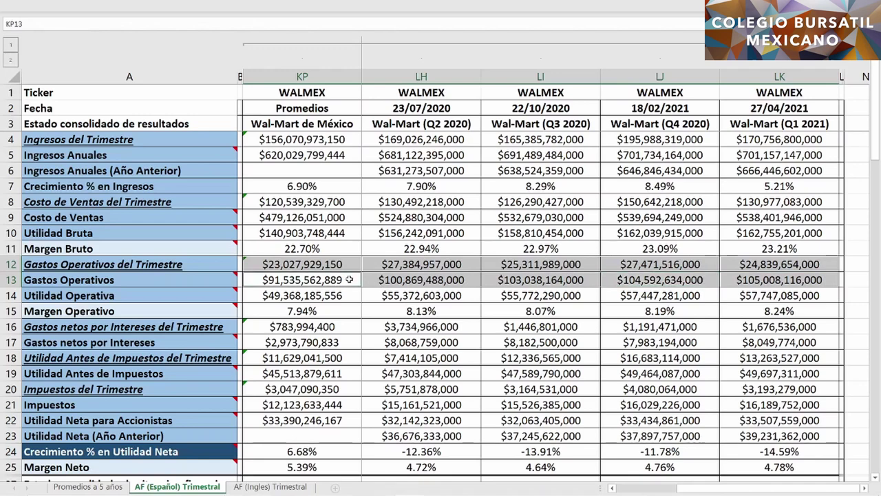
Highlight Q1 2021 Utilidad Bruta and Gastos Operativos, plus Utilidad Operativa for all four quarters and the Promedios column
left_click(728, 233)
left_click(728, 279, "ctrl")
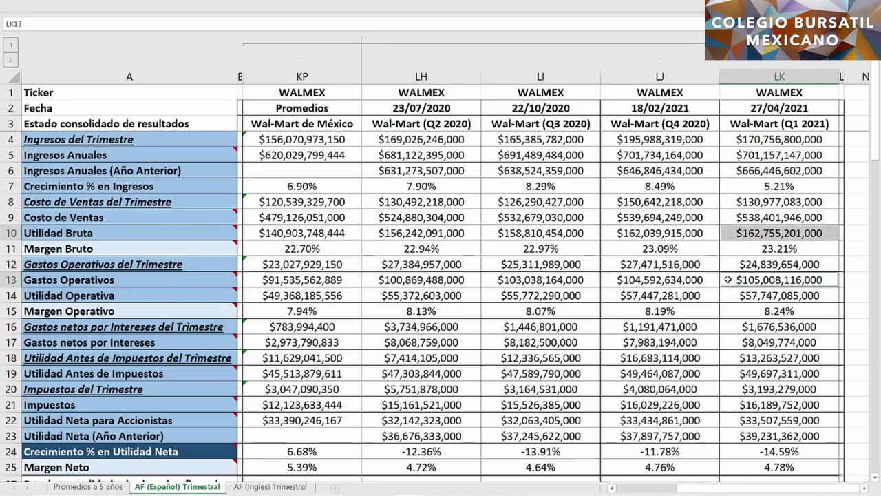
left_click(732, 294, "ctrl")
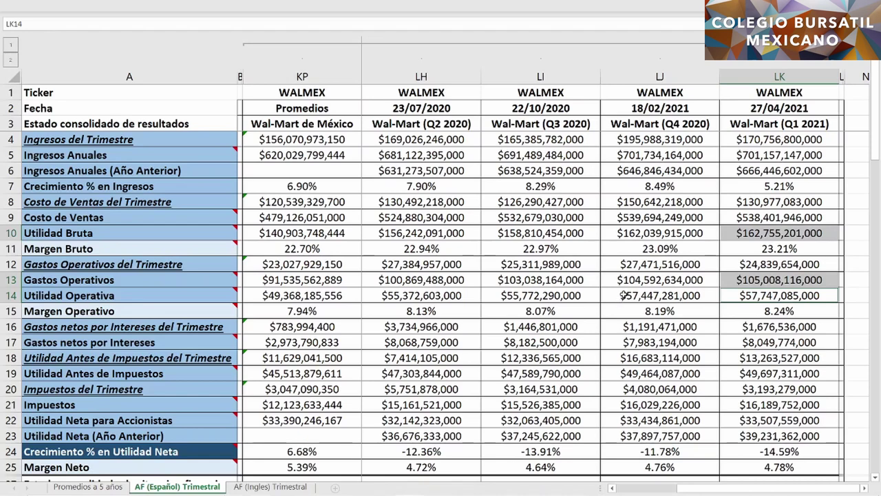
left_click_drag(622, 296, 444, 295)
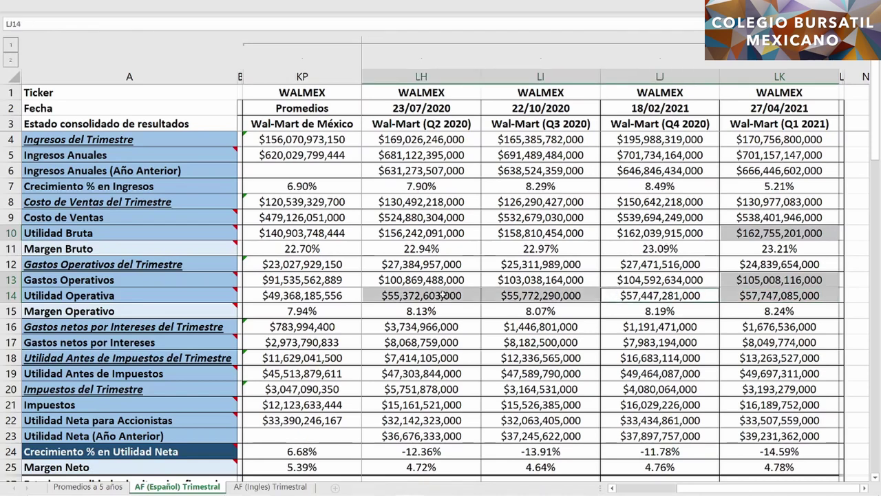
left_click(348, 295, "ctrl")
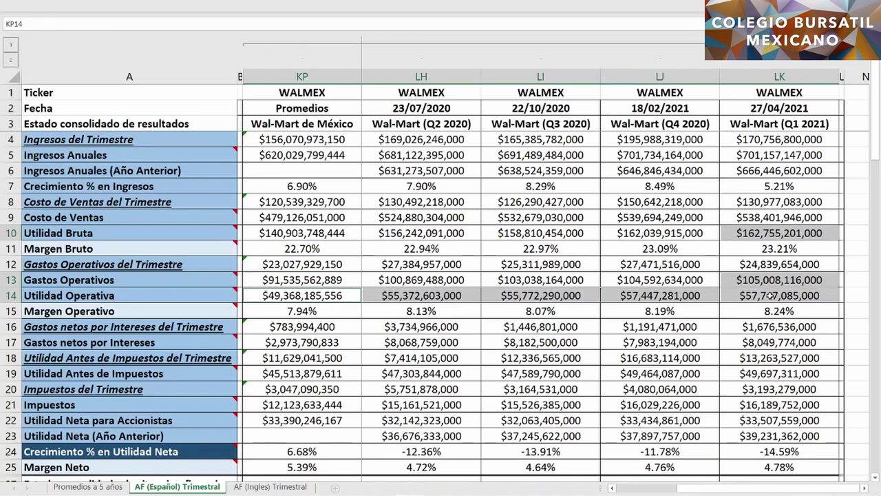
Compare the Margen Operativo of Q1 2021 with the three 2020 quarters and the average by adding the row to the highlighted cells
left_click(731, 313, "ctrl")
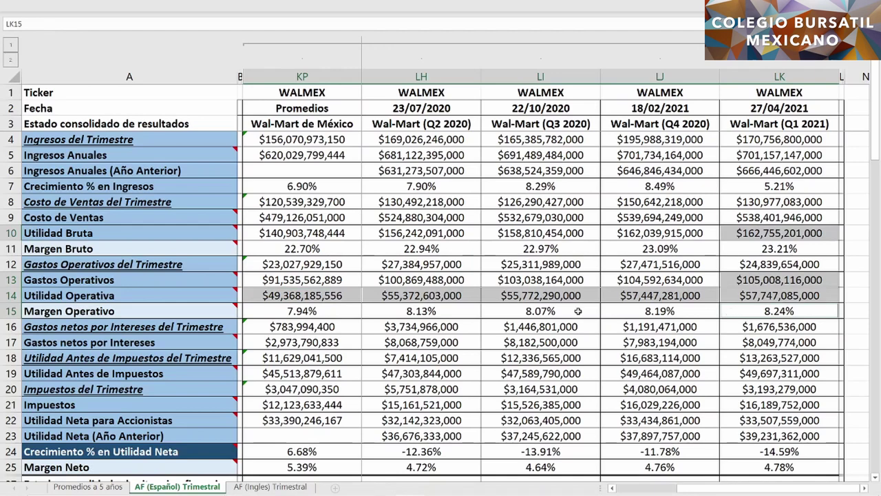
left_click_drag(638, 312, 457, 316)
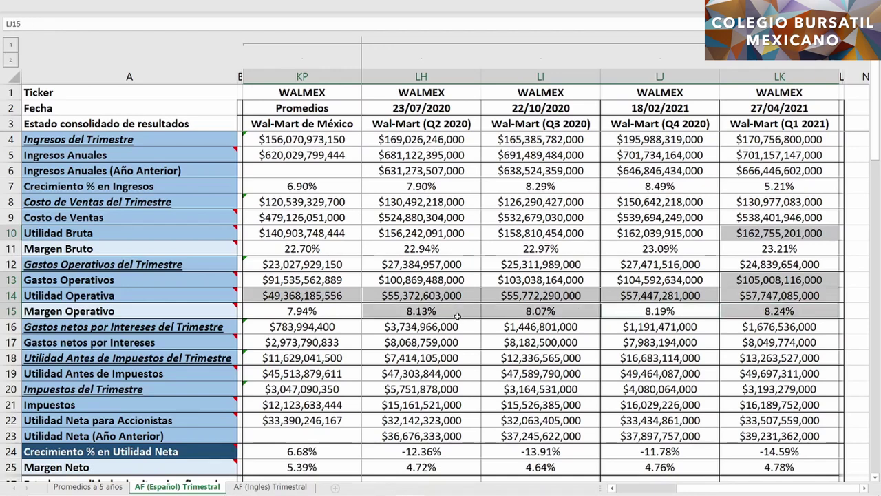
left_click(345, 311, "ctrl")
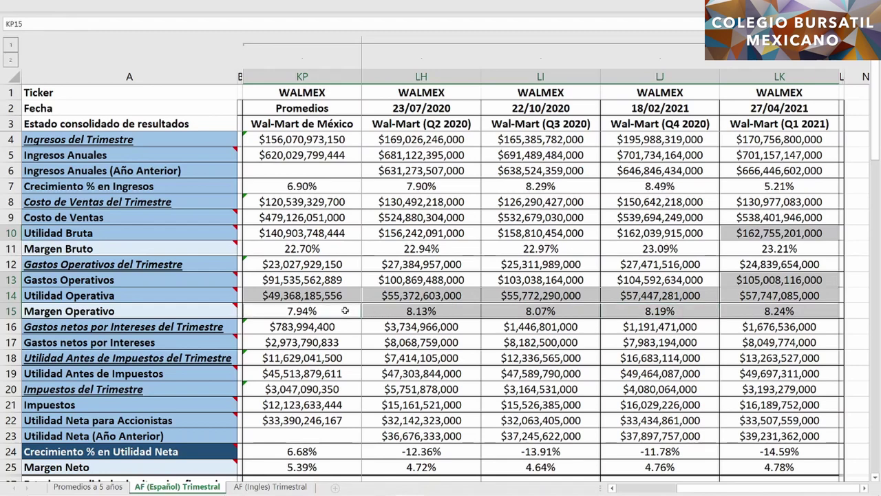
Highlight only the Gastos netos por Intereses del Trimestre and Gastos netos por Intereses rows across all four quarters and the Promedios column
left_click(734, 326)
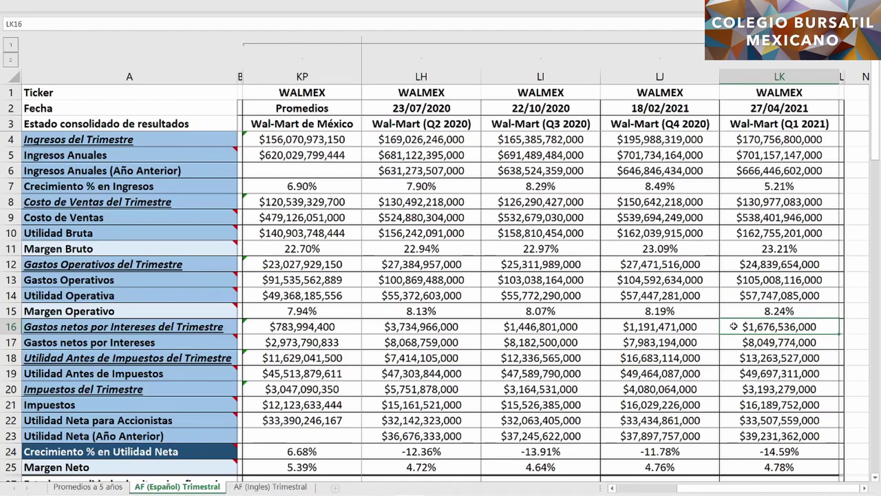
left_click(467, 327, "ctrl")
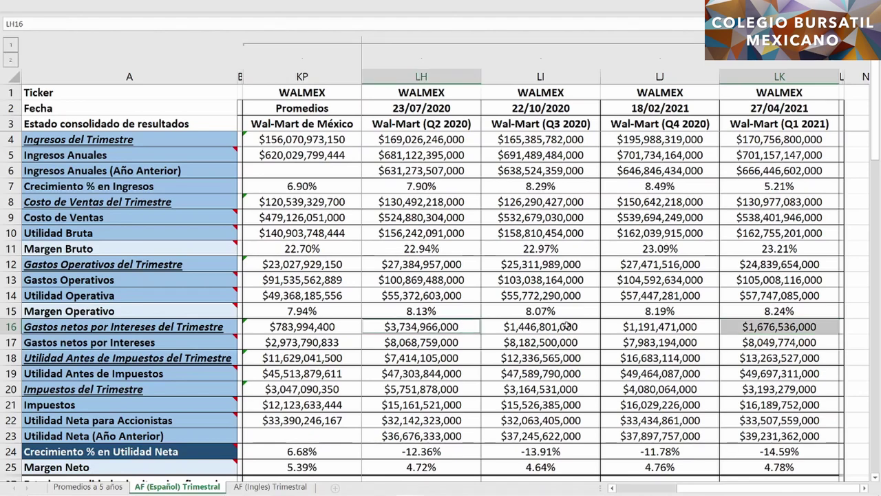
left_click_drag(569, 327, 611, 327)
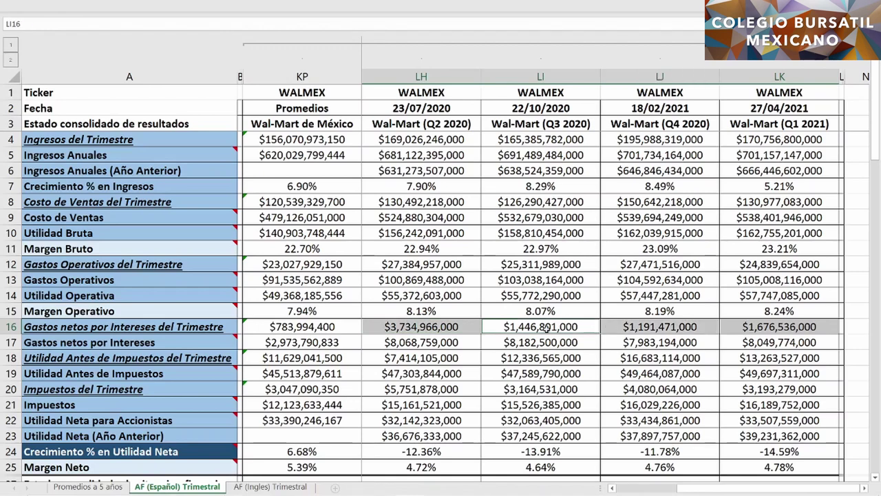
left_click(346, 324, "ctrl")
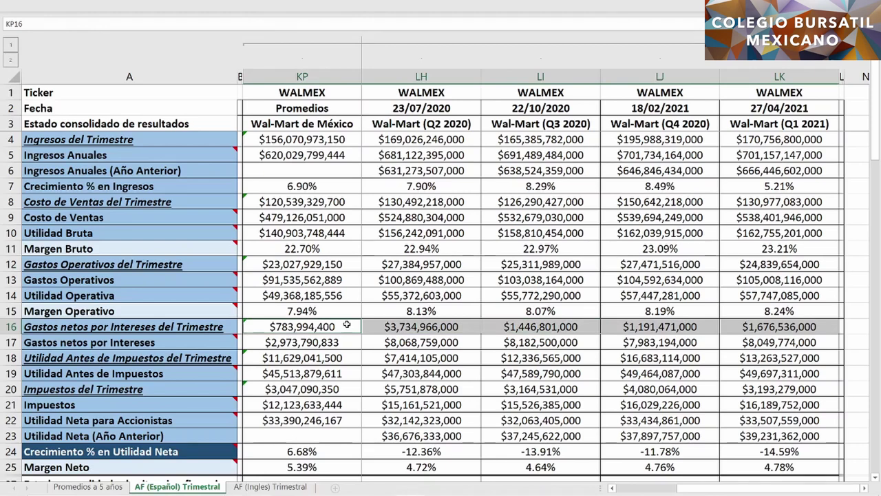
left_click(732, 342, "ctrl")
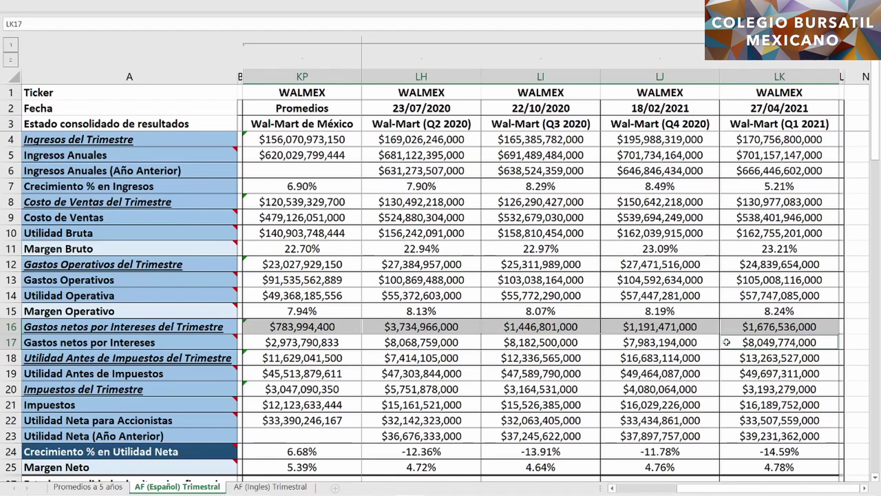
left_click_drag(461, 342, 501, 342)
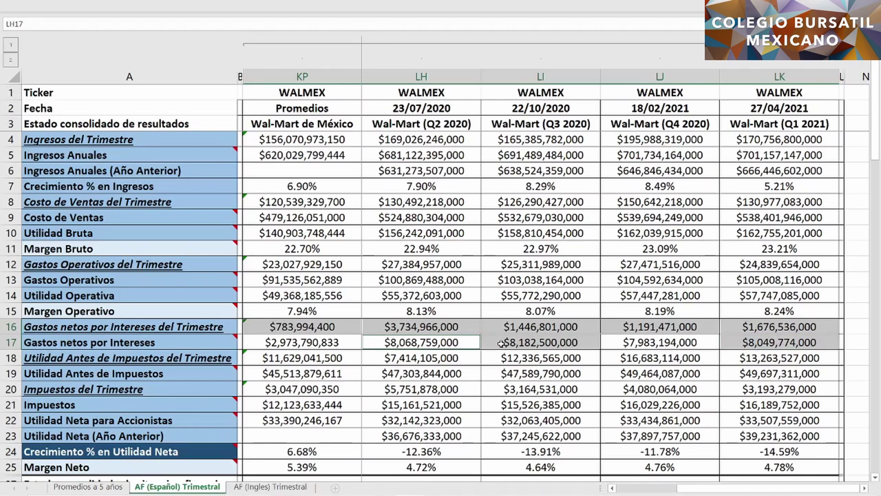
left_click(617, 342, "ctrl")
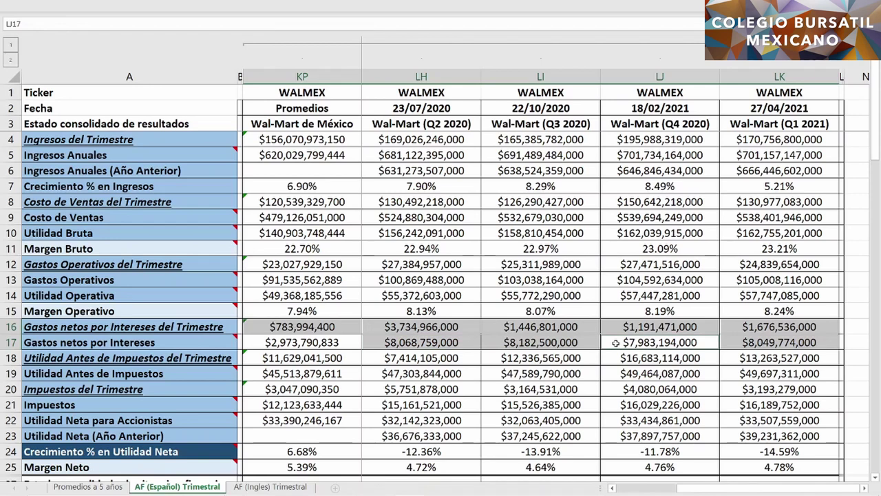
left_click(350, 342, "ctrl")
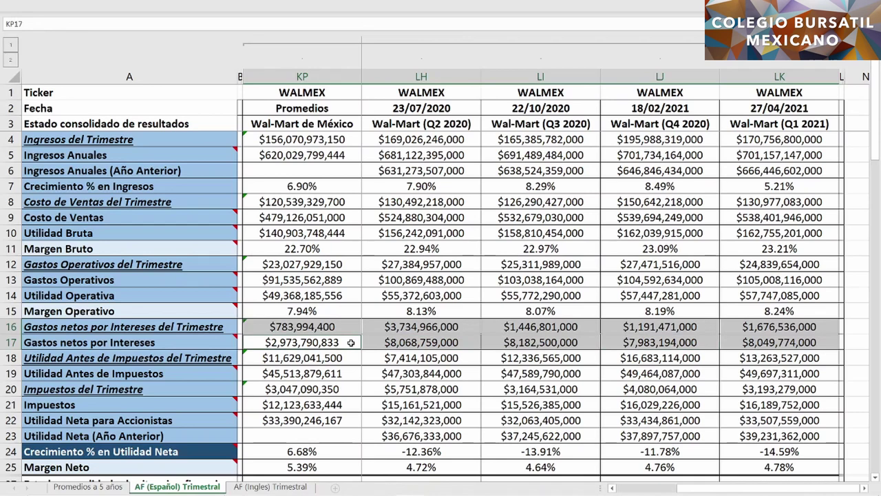
Highlight only the quarterly and annual Utilidad Antes de Impuestos rows for Q1 2021, the three 2020 quarters and the Promedios column
left_click(733, 357)
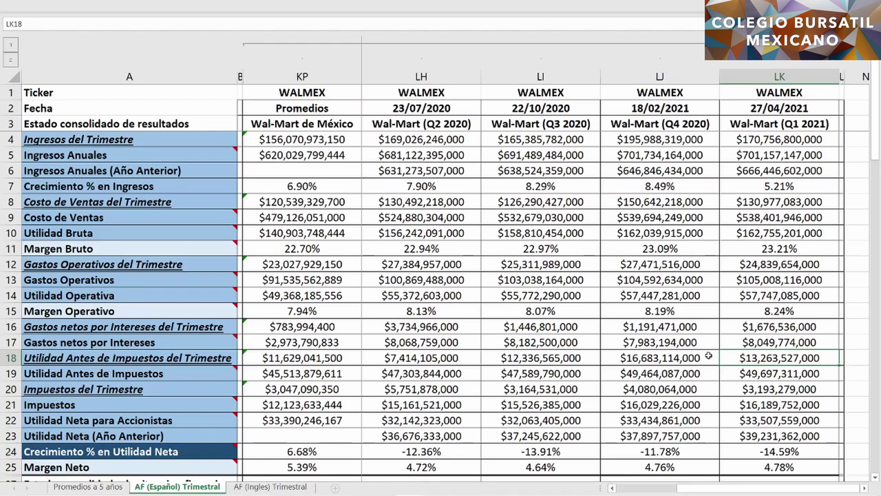
left_click(709, 355)
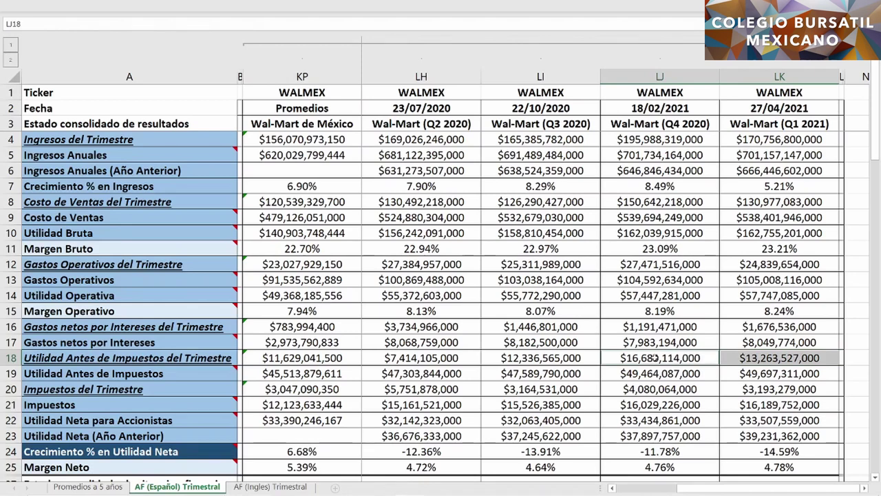
left_click(471, 356, "ctrl")
left_click_drag(471, 357, 498, 358)
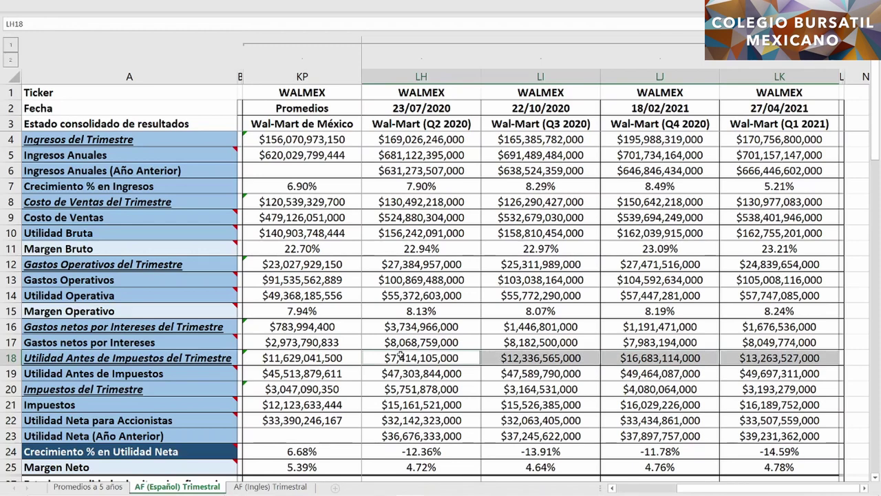
left_click(353, 358, "ctrl")
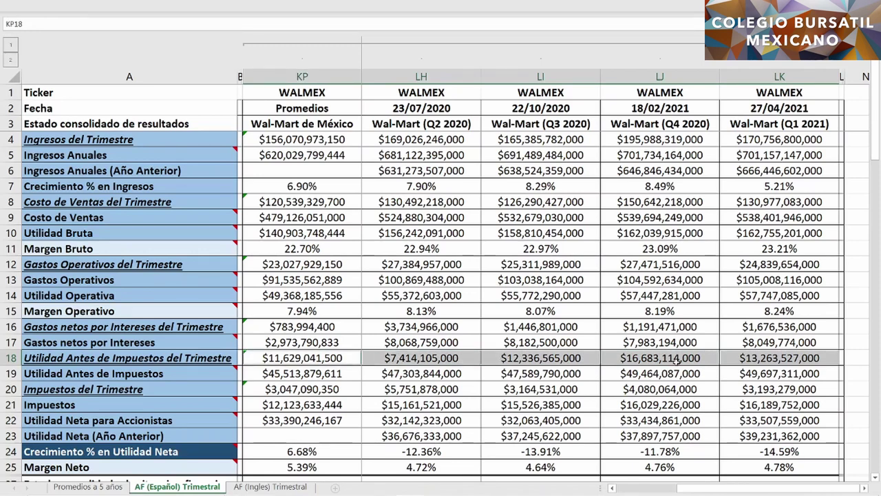
left_click(730, 373, "ctrl")
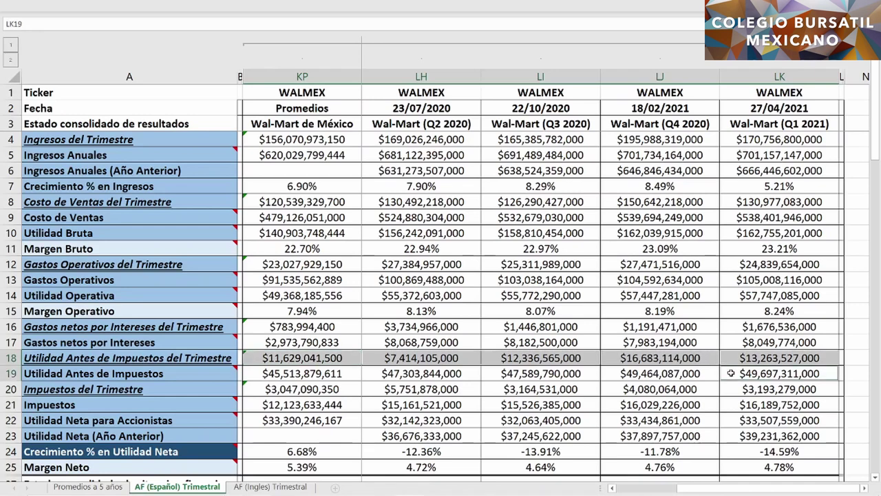
left_click_drag(614, 375, 444, 373)
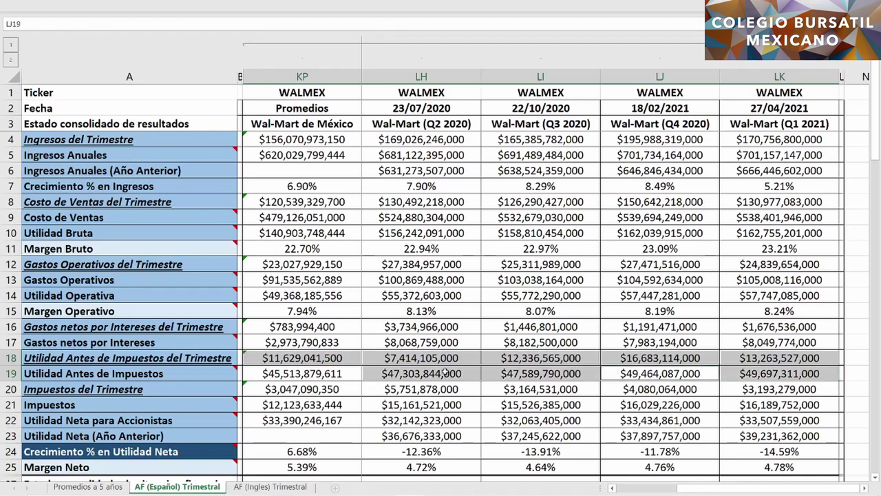
left_click(351, 373, "ctrl")
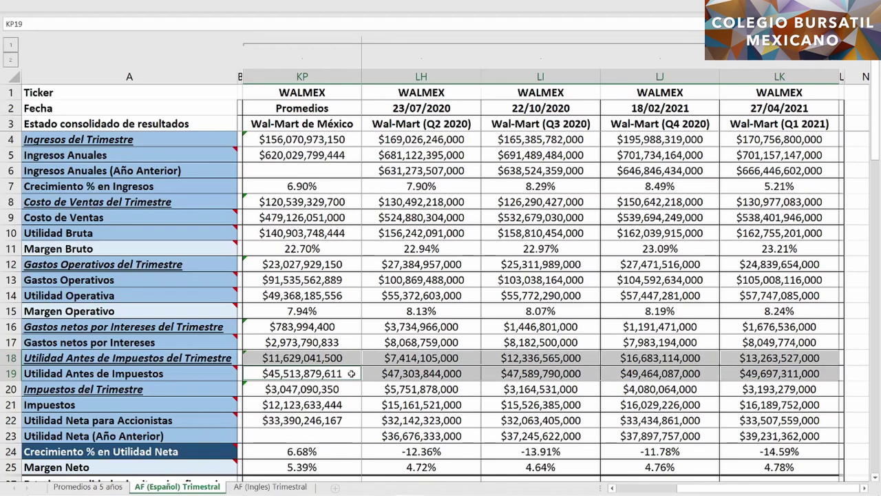
Highlight only the Impuestos del Trimestre and Impuestos rows for all four quarters and the Promedios column
left_click(731, 388)
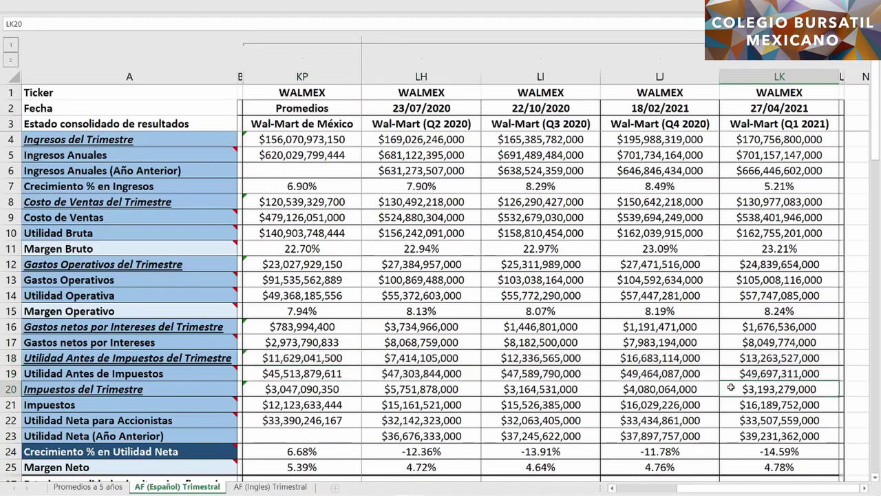
left_click(466, 390, "ctrl")
left_click(613, 390, "ctrl")
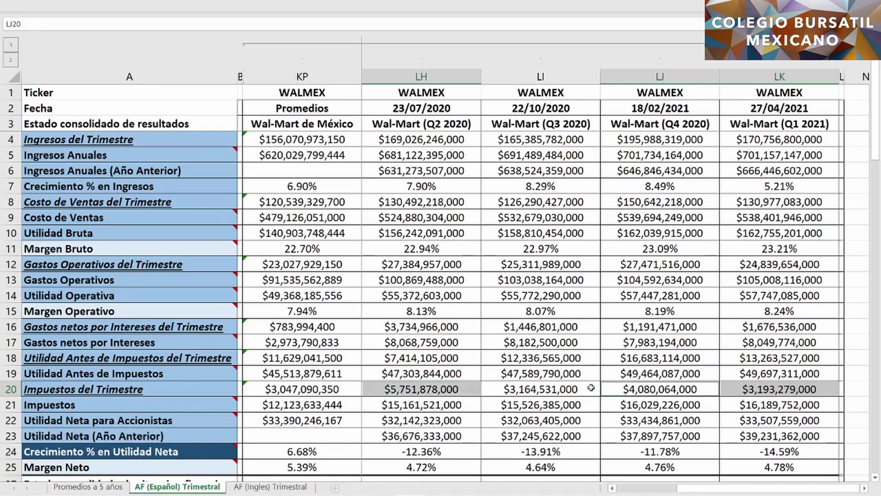
left_click(585, 389, "ctrl")
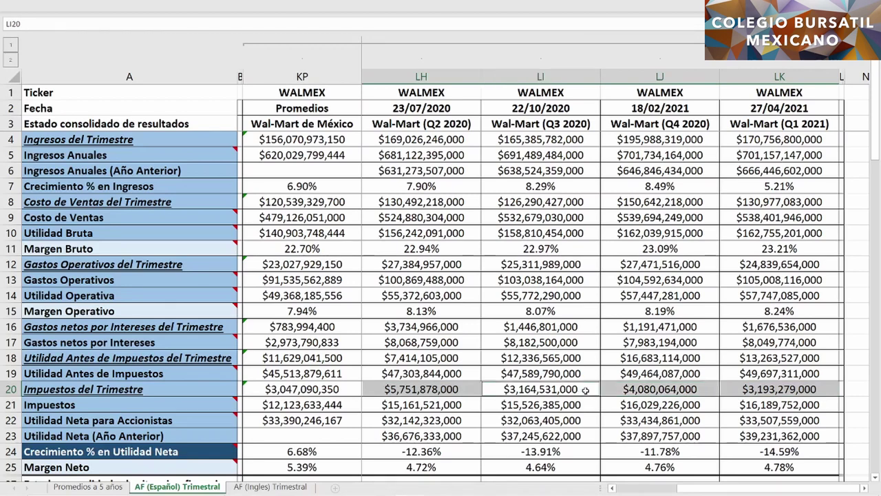
left_click(349, 389, "ctrl")
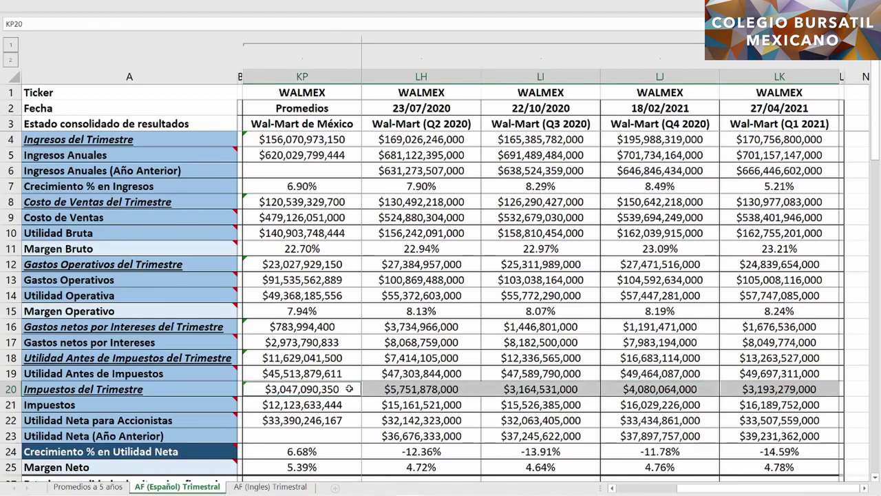
left_click(727, 404, "ctrl")
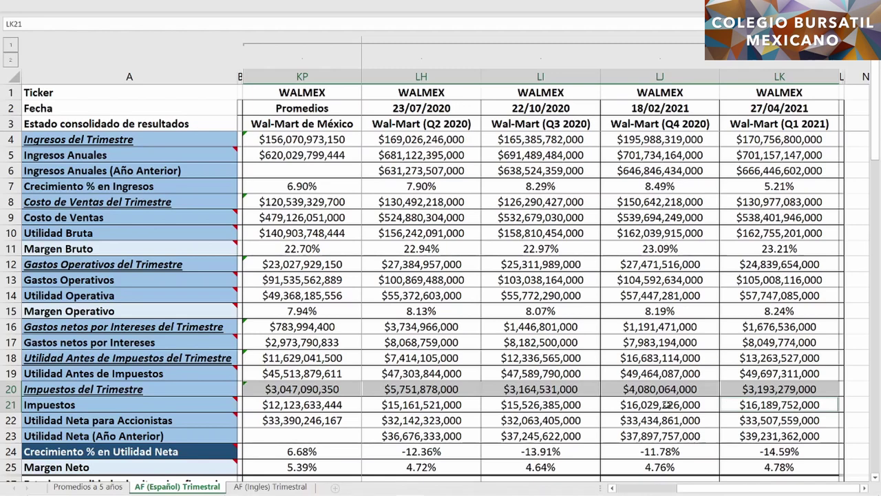
left_click(650, 404, "ctrl")
left_click(557, 404, "ctrl")
left_click(457, 406, "ctrl")
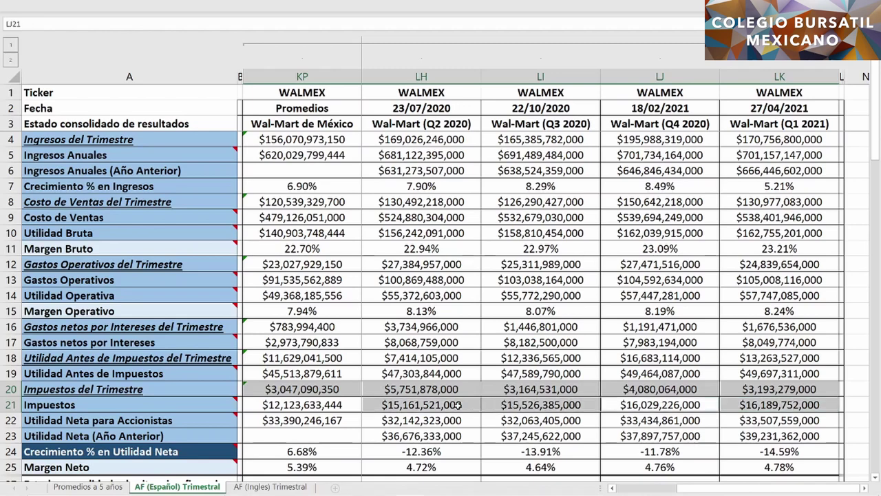
left_click(346, 404, "ctrl")
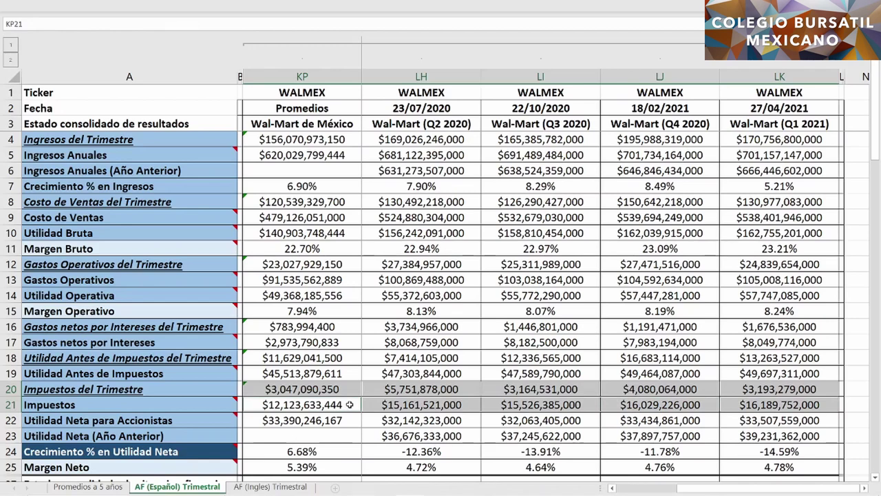
Compare Utilidad Neta para Accionistas of Q1 2021 with the three 2020 quarters and the average by highlighting only that row
left_click(726, 419)
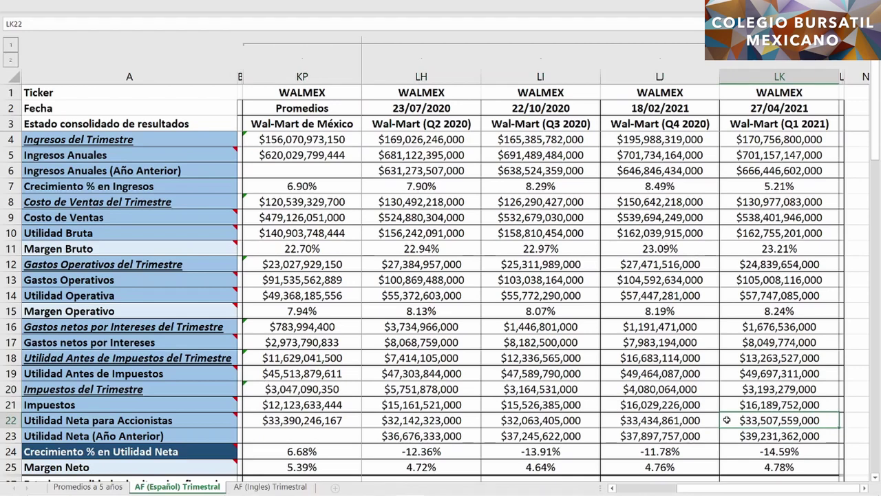
left_click_drag(657, 420, 446, 421)
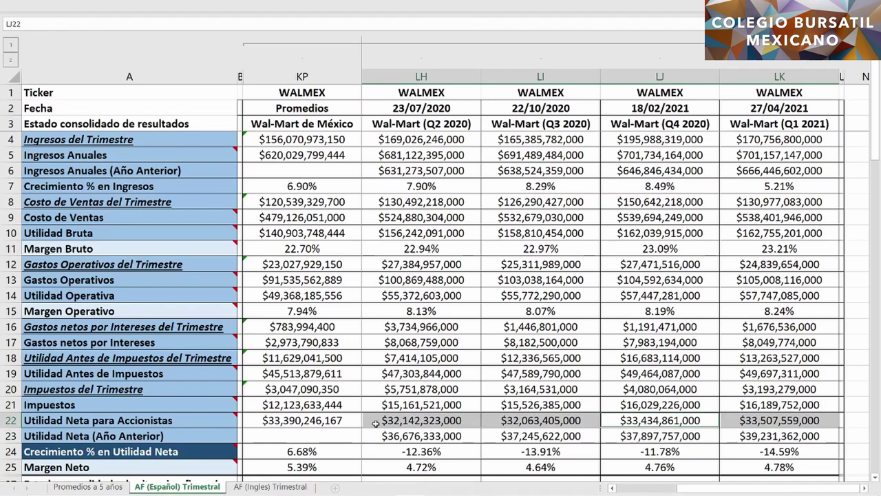
left_click(348, 420, "ctrl")
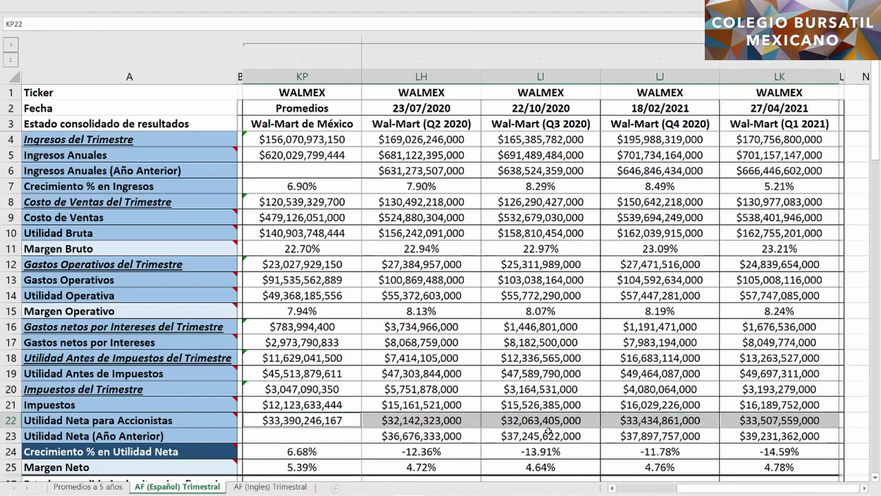
Add Q1 2021's Utilidad Neta (Año Anterior) and the Crecimiento % en Utilidad Neta row, including Promedios, to the highlighted cells
left_click(731, 435, "ctrl")
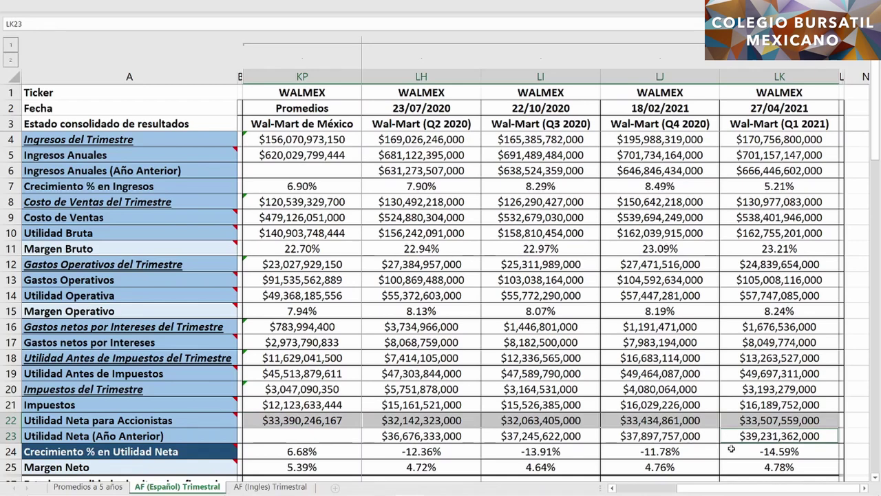
left_click(730, 451, "ctrl")
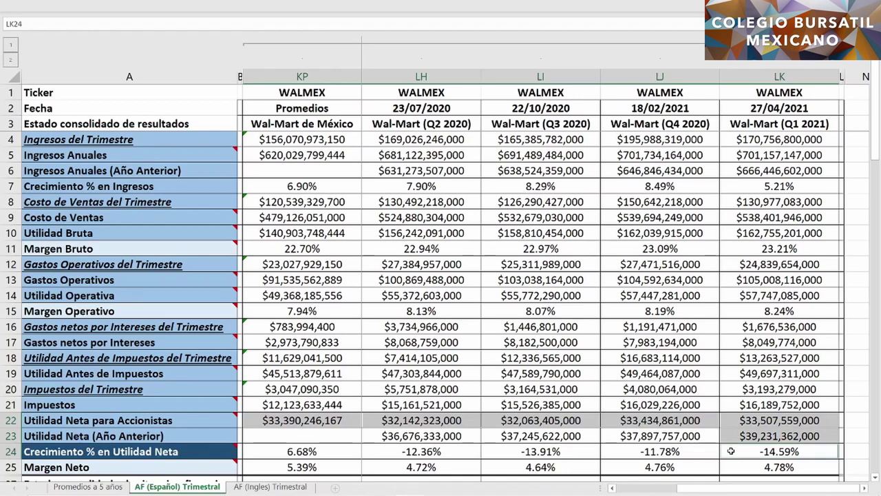
left_click(614, 452, "ctrl")
left_click_drag(615, 453, 459, 452)
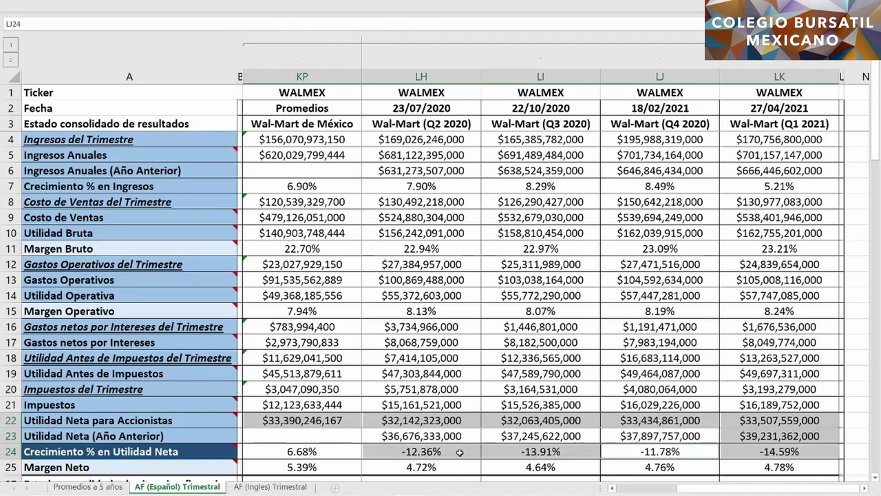
left_click(455, 451, "ctrl")
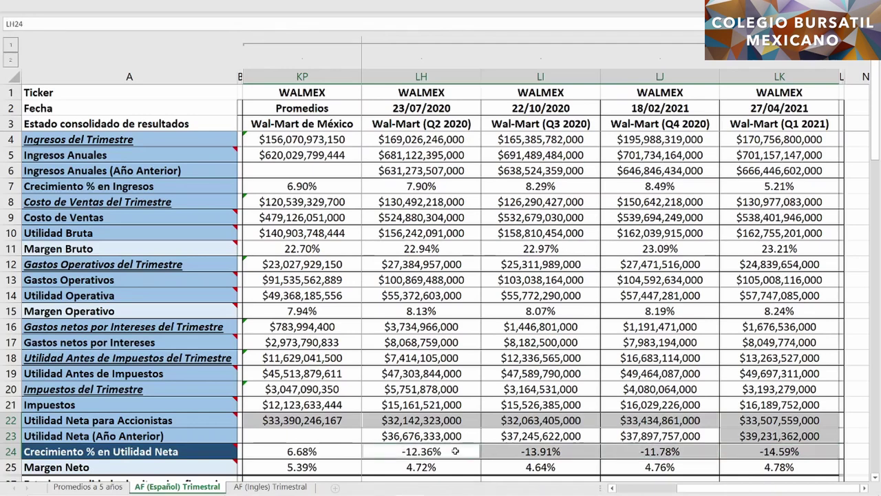
left_click(325, 451, "ctrl")
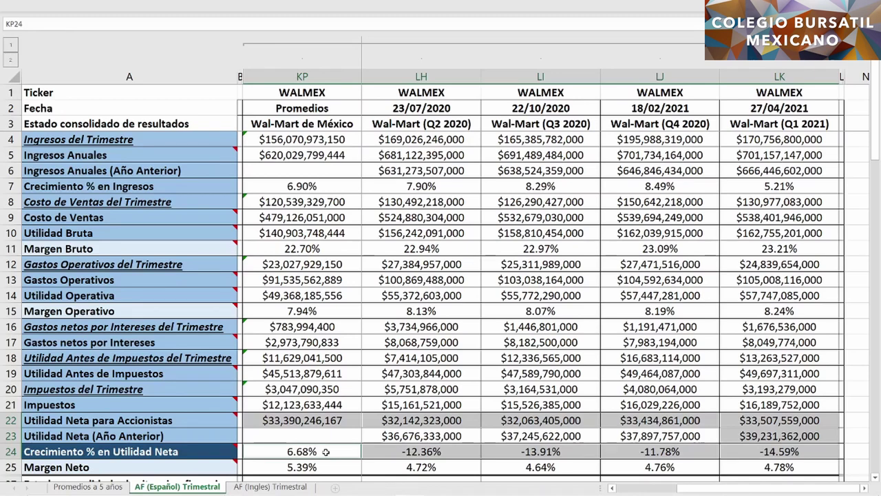
Highlight only Q1 2021's Utilidad Neta para Accionistas and the Margen Neto row across all four quarters and the Promedios column
left_click(728, 421)
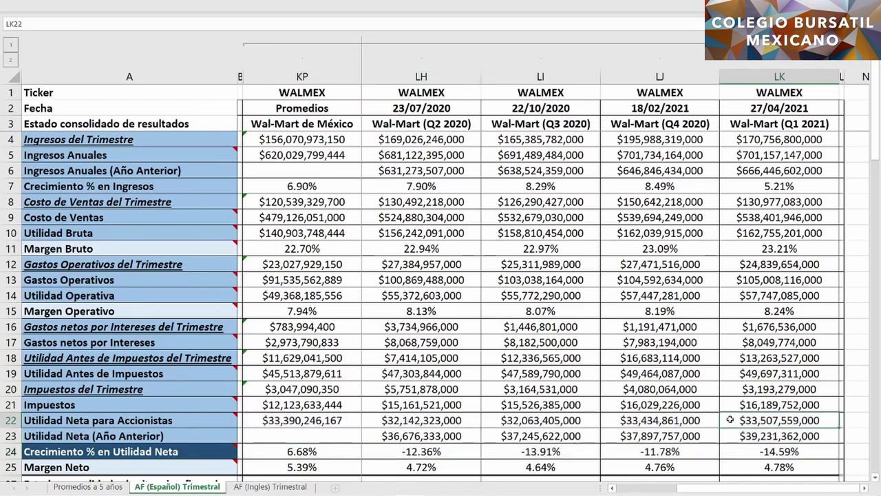
left_click(741, 470, "ctrl")
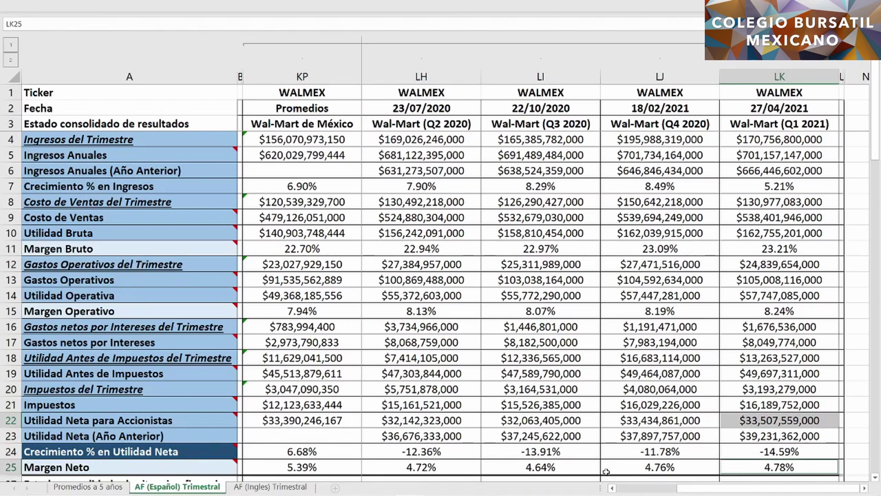
left_click_drag(607, 471, 439, 467)
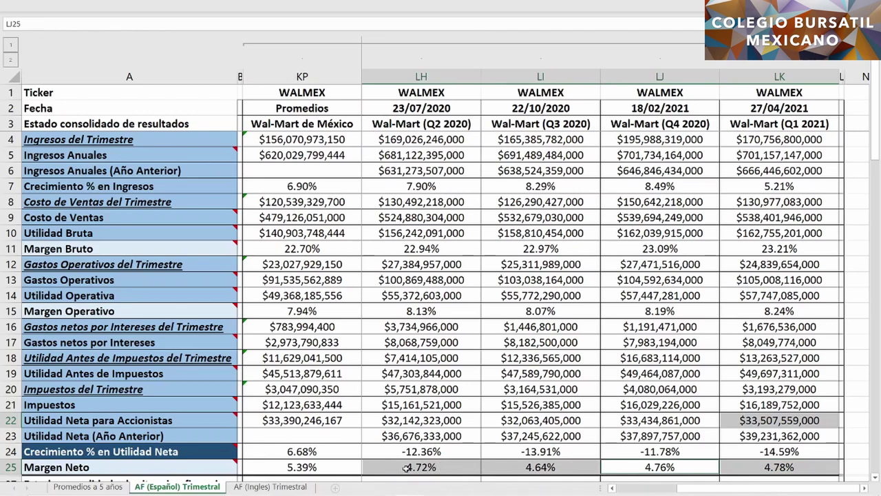
left_click(349, 464, "ctrl")
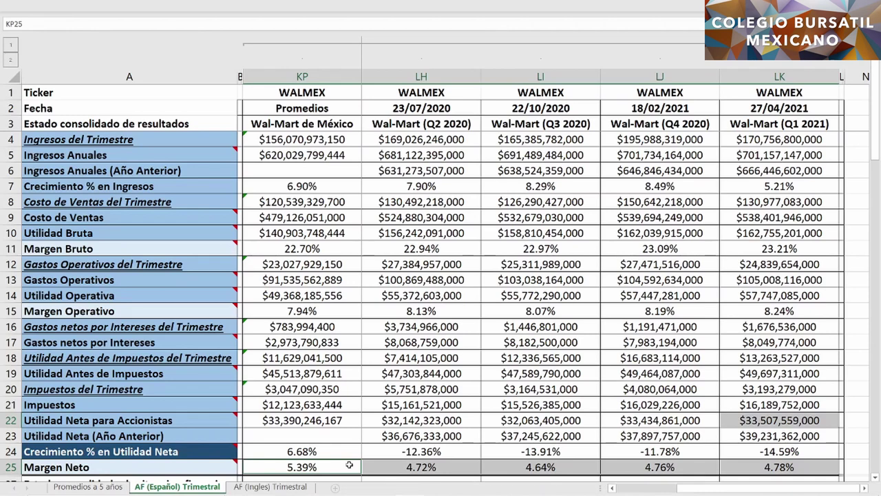
Highlight only Q1 2021's Margen Neto, Costo de Ventas, Gastos Operativos, Gastos netos por Intereses, Impuestos, Ingresos Anuales and Utilidad Neta para Accionistas
left_click(745, 469)
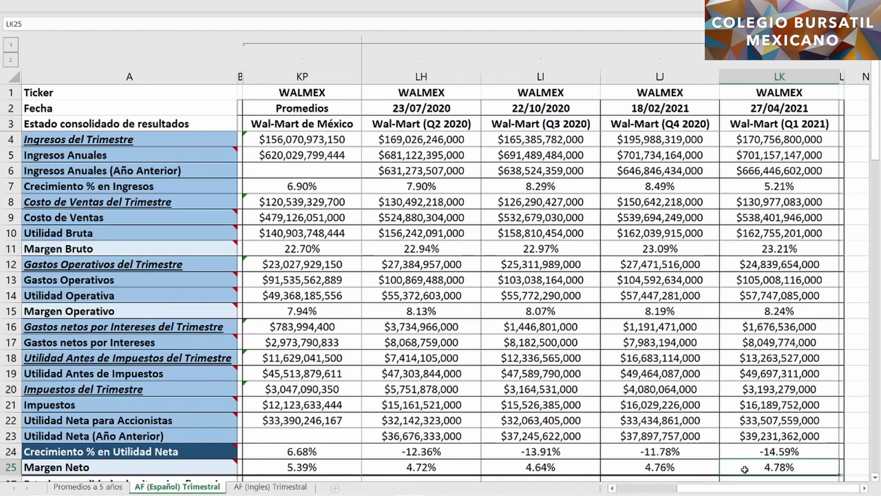
left_click(729, 218, "ctrl")
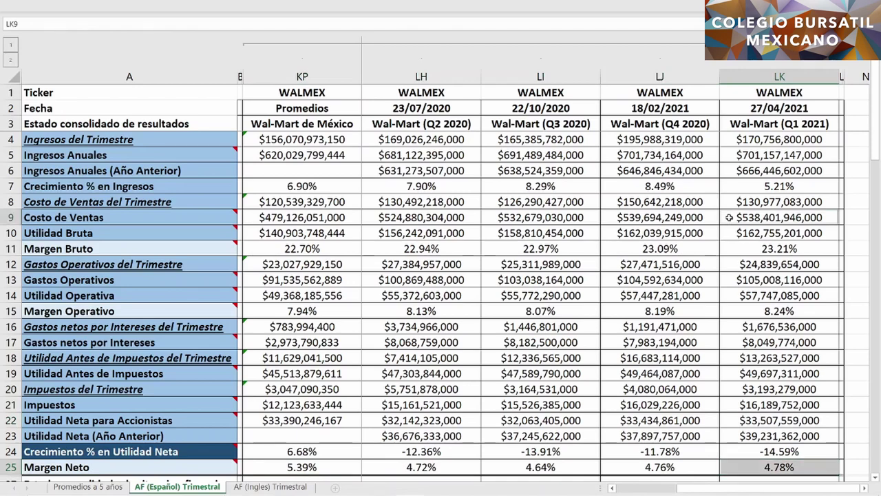
left_click(729, 279, "ctrl")
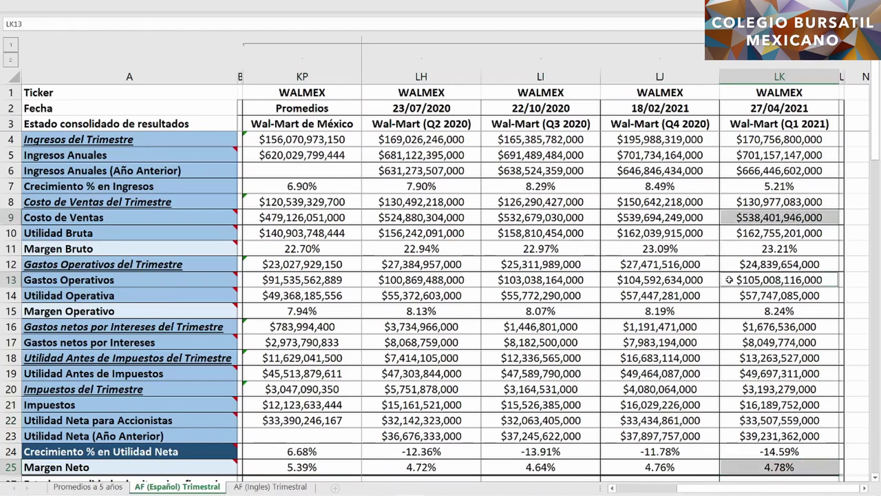
left_click(728, 343, "ctrl")
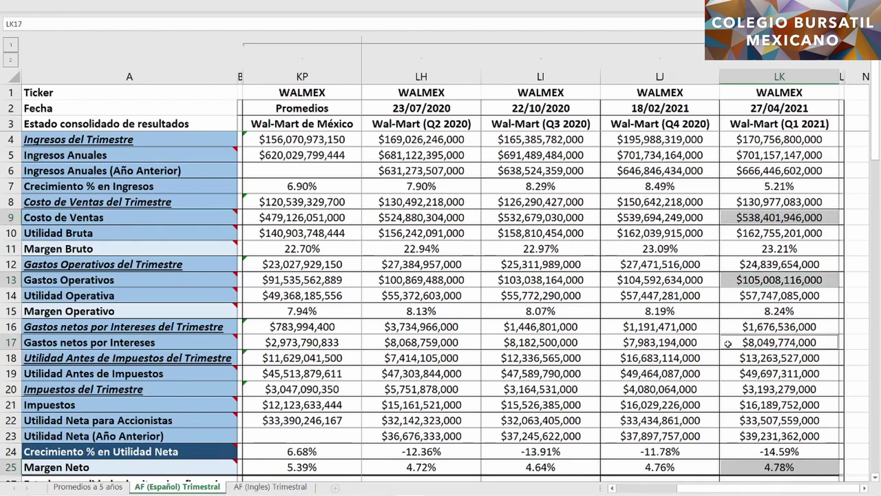
left_click(733, 407, "ctrl")
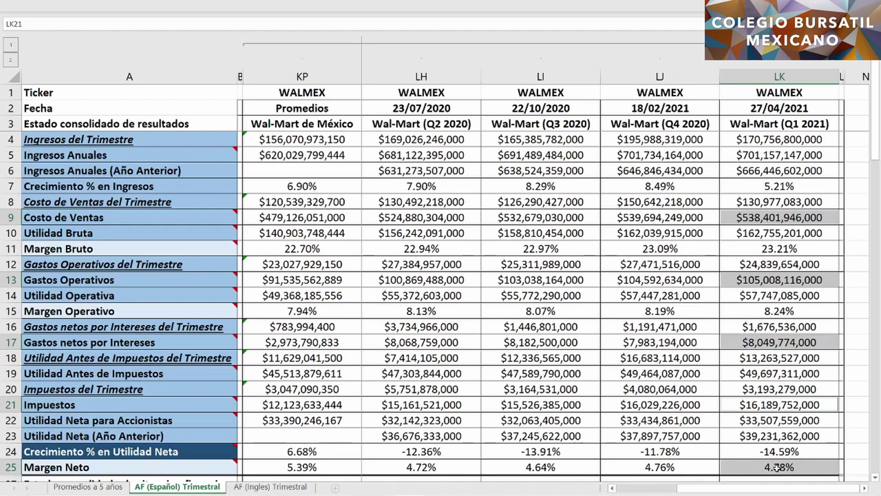
left_click(724, 155, "ctrl")
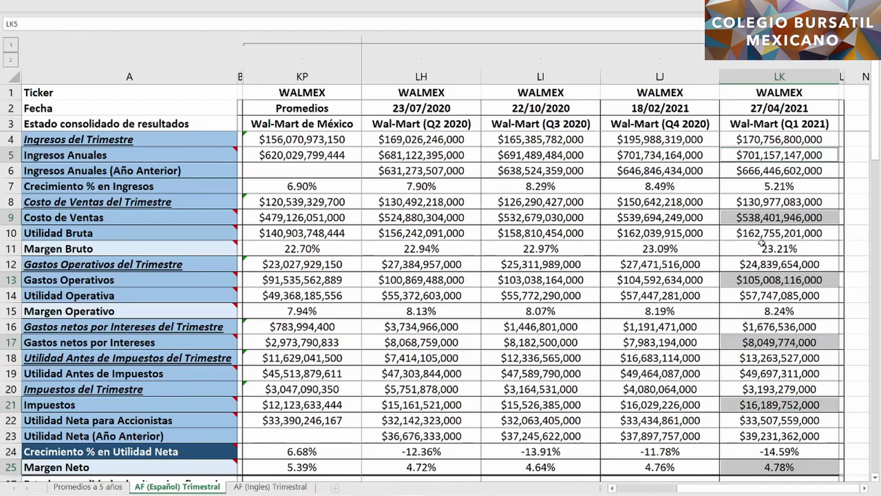
left_click(729, 420, "ctrl")
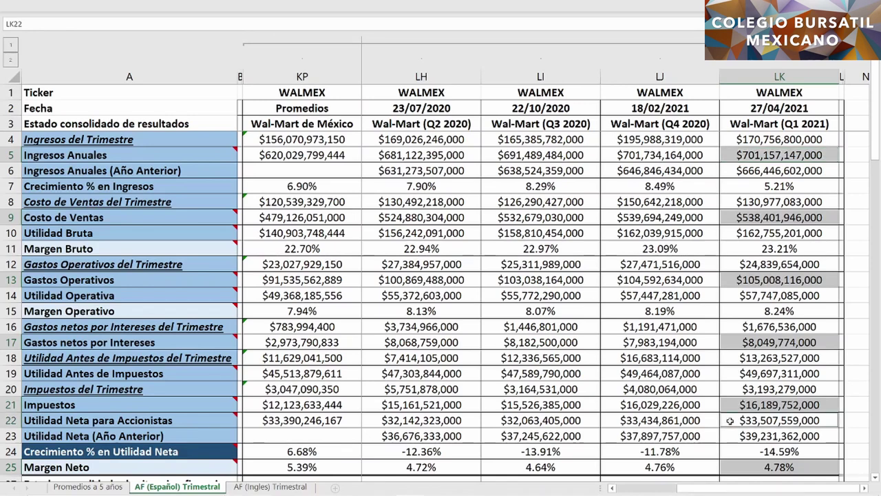
In the Estado consolidado de situacion financiera section, highlight only the Efectivo row for all four quarters and the Promedios column
scroll(731, 419, "down", 3)
scroll(733, 417, "down", 4)
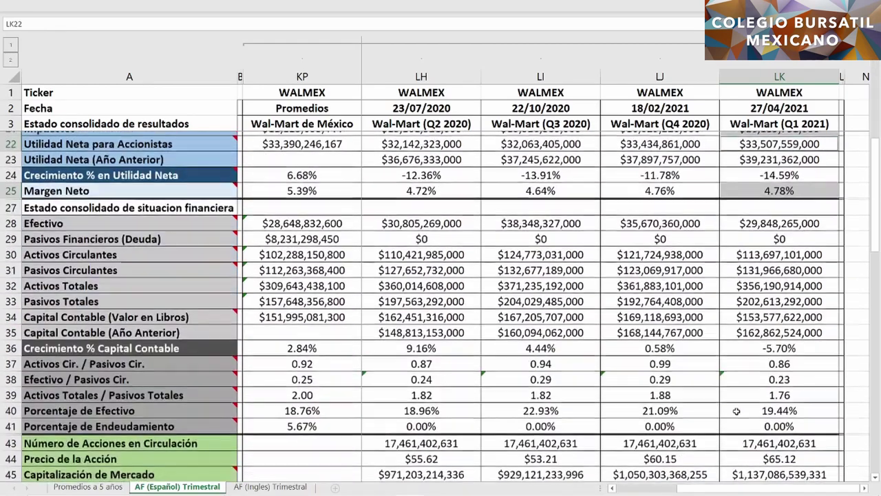
scroll(751, 264, "up", 1)
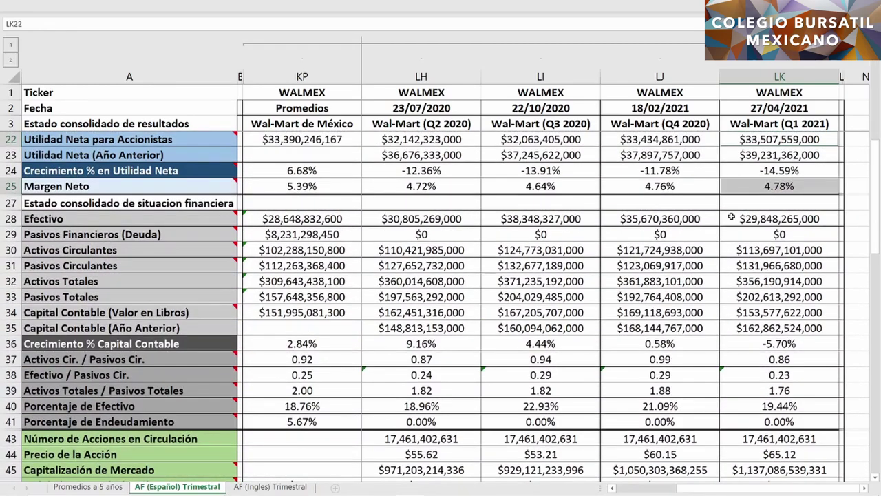
left_click(731, 218)
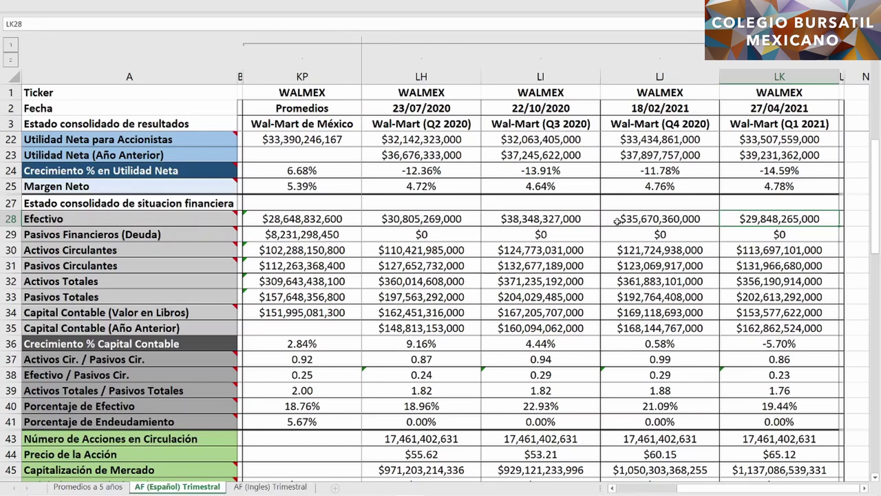
left_click_drag(617, 221, 423, 218)
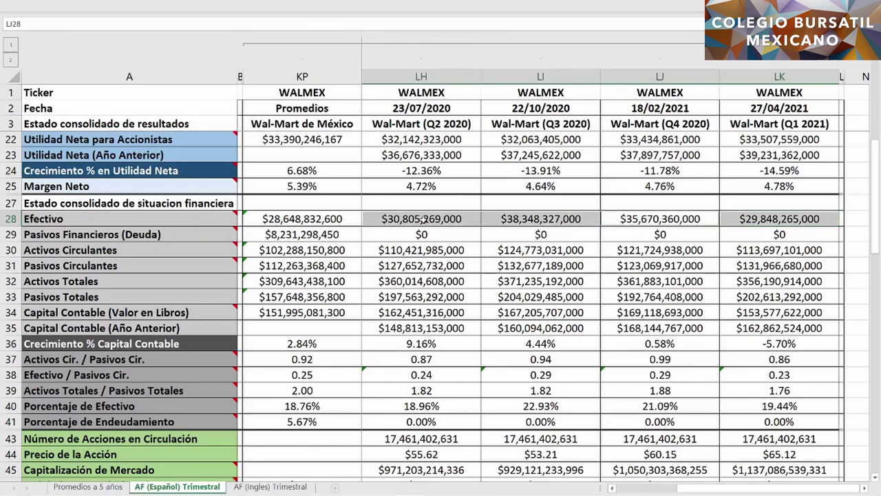
left_click(351, 219, "ctrl")
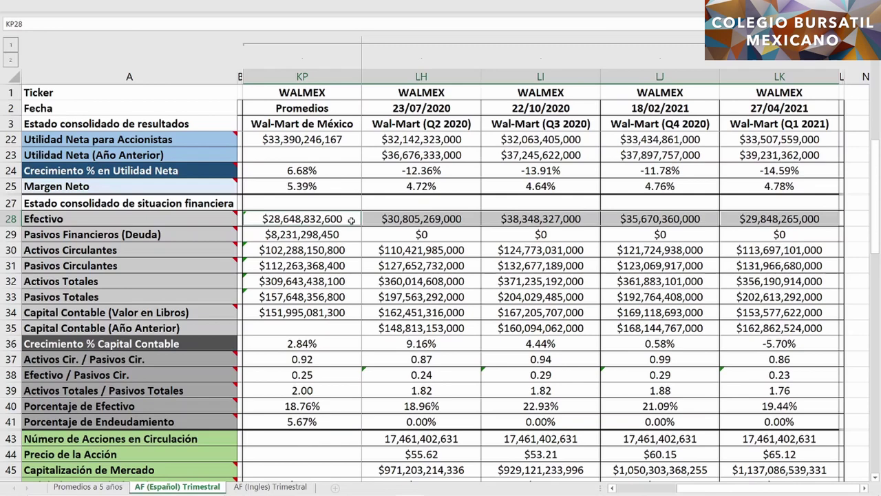
Add the Activos Circulantes and Activos Totales rows for all four quarters and the Promedios column to the highlighted cells
left_click(730, 250, "ctrl")
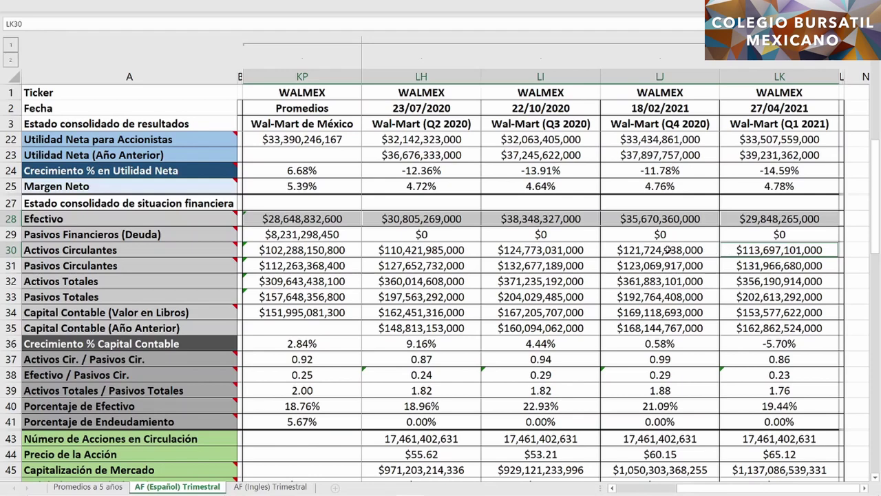
left_click_drag(664, 250, 559, 250)
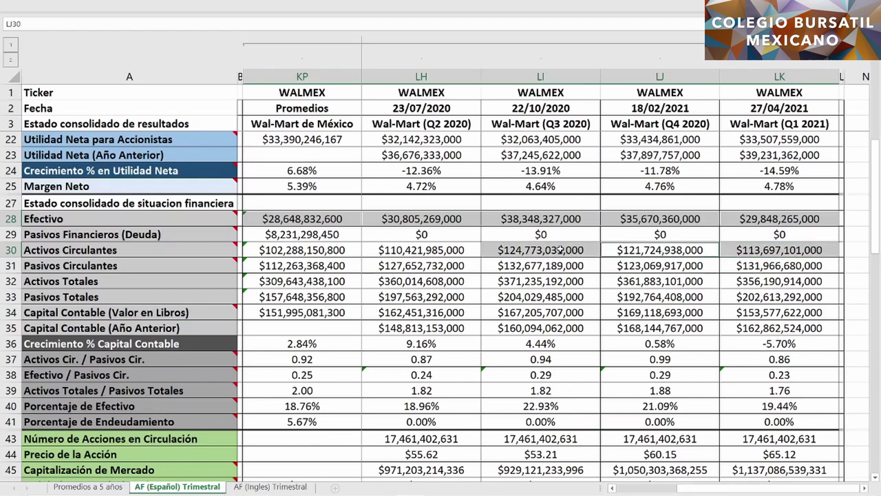
left_click(470, 250, "ctrl")
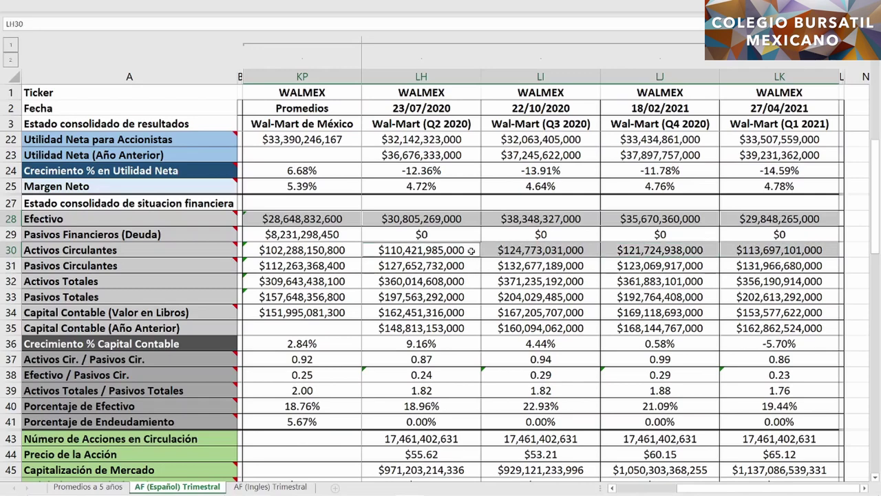
left_click(352, 250, "ctrl")
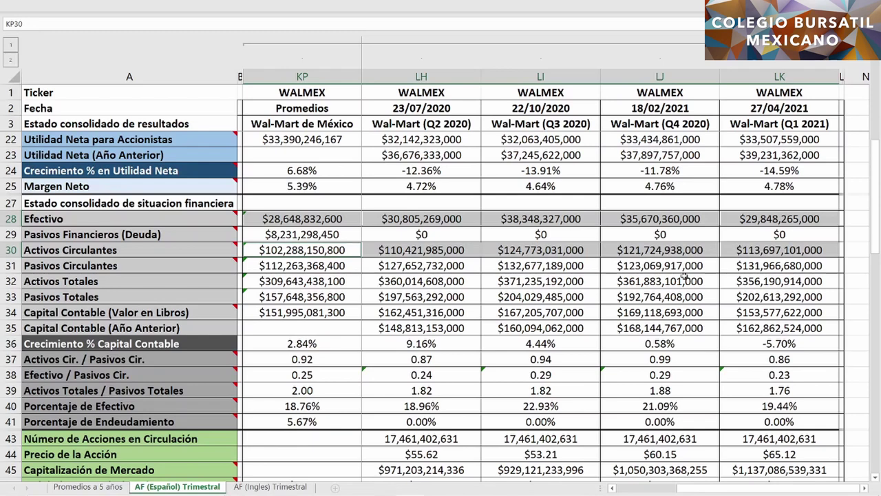
left_click(733, 281, "ctrl")
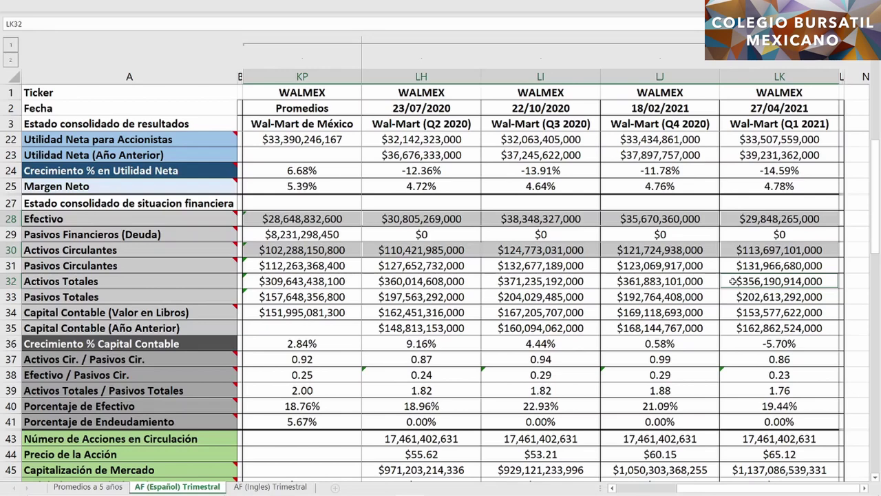
left_click_drag(733, 280, 474, 280)
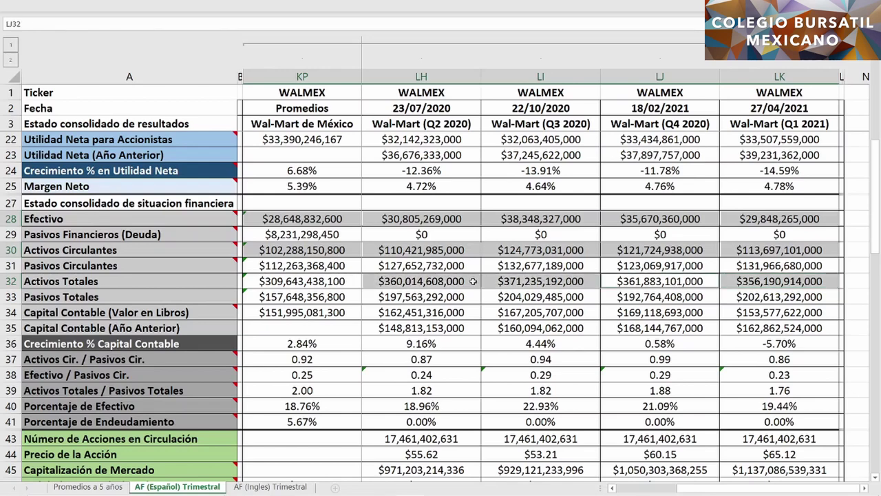
left_click(351, 280, "ctrl")
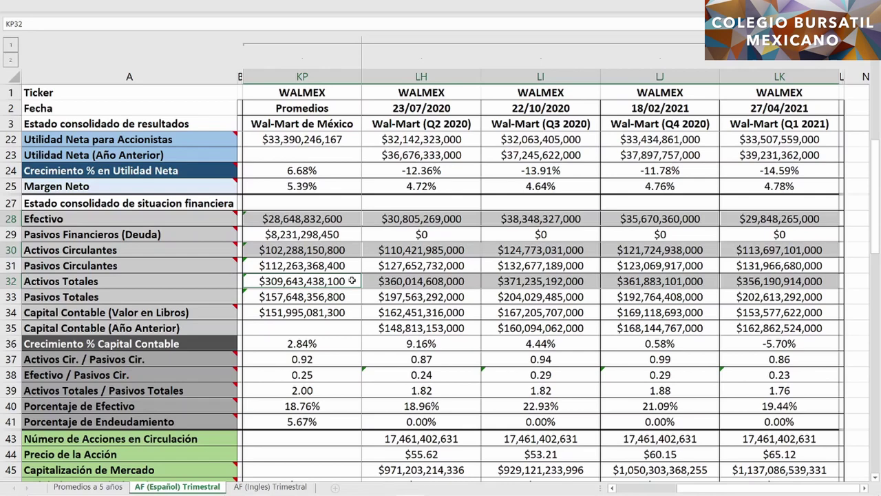
Highlight only Q1 2021's Pasivos Financieros (Deuda) and the Pasivos Circulantes row across all four quarters and the Promedios column
left_click(755, 235)
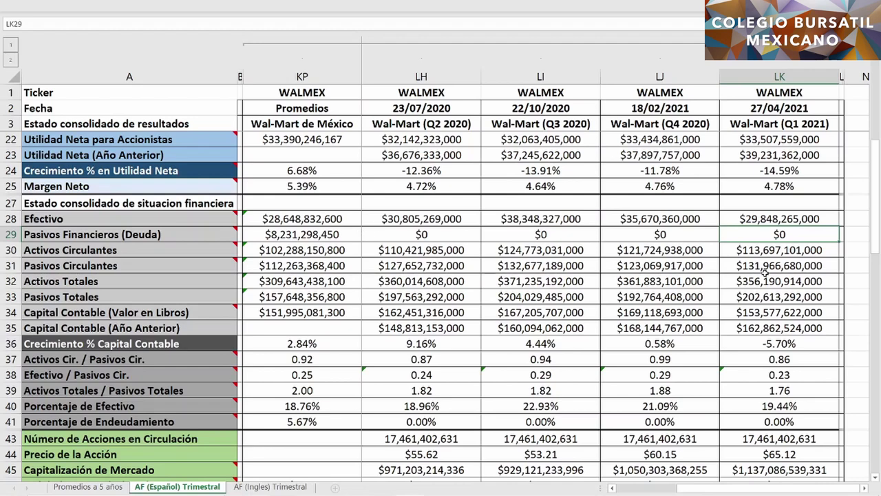
left_click(726, 266, "ctrl")
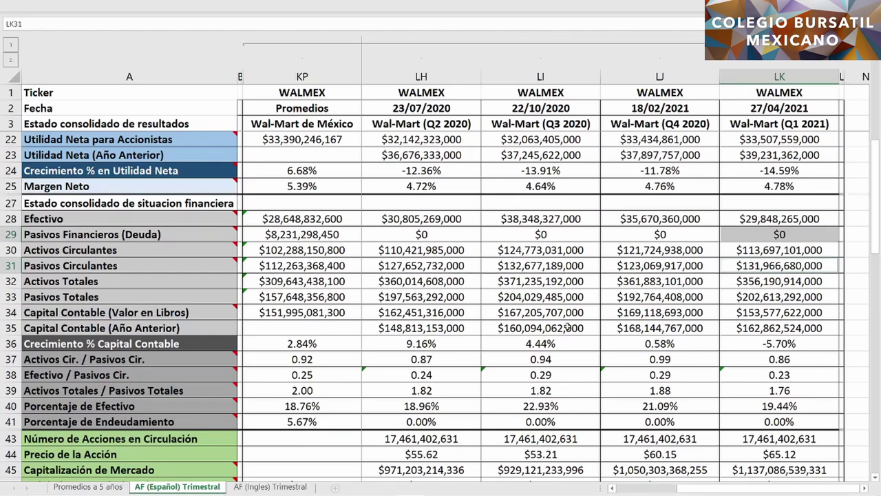
left_click(590, 266, "ctrl")
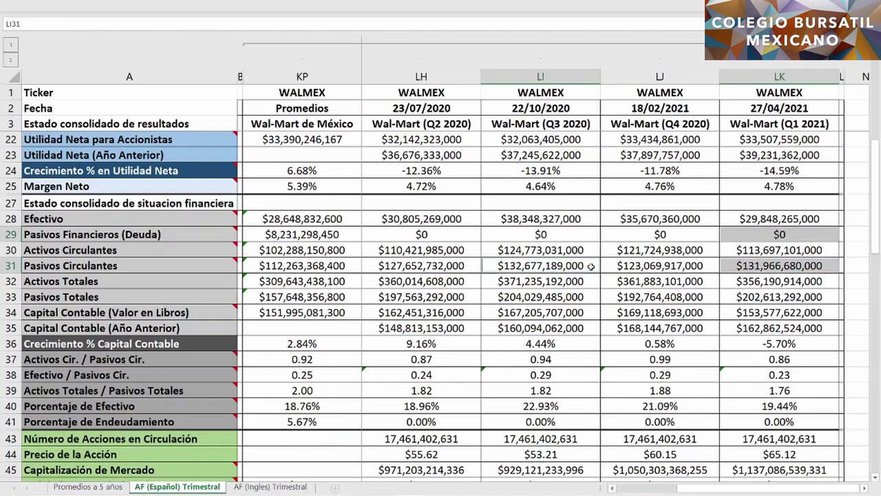
left_click(473, 267, "ctrl")
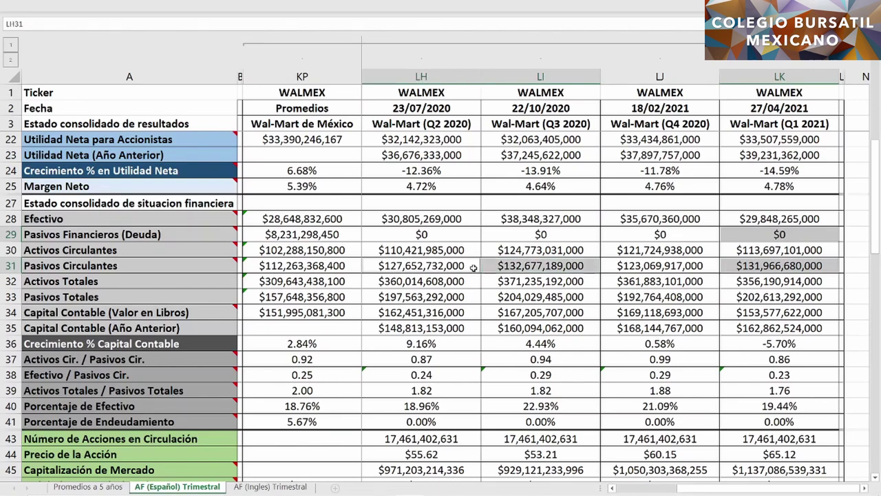
left_click(611, 265, "ctrl")
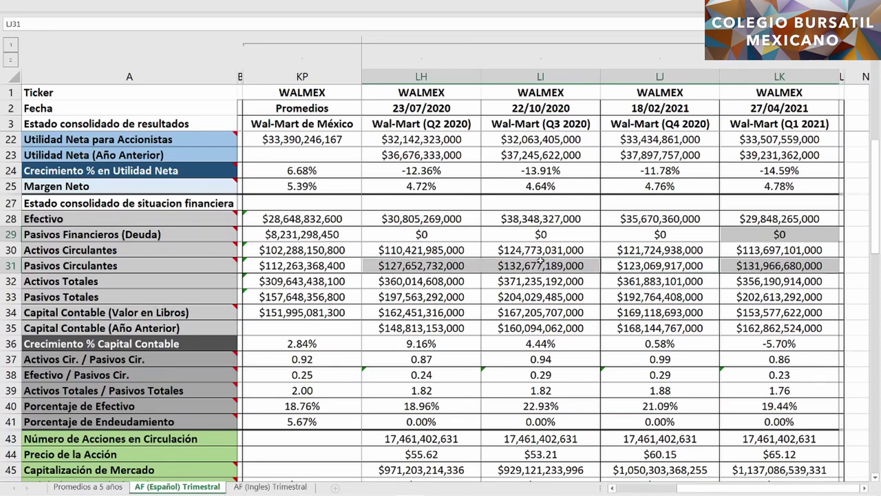
left_click(351, 264, "ctrl")
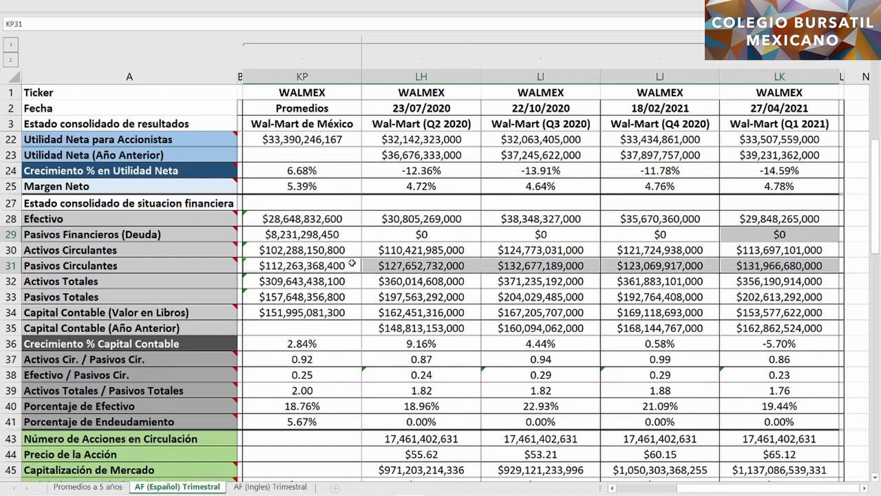
Add the Pasivos Totales row for all four quarters and the Promedios column to the highlighted cells
left_click(730, 296, "ctrl")
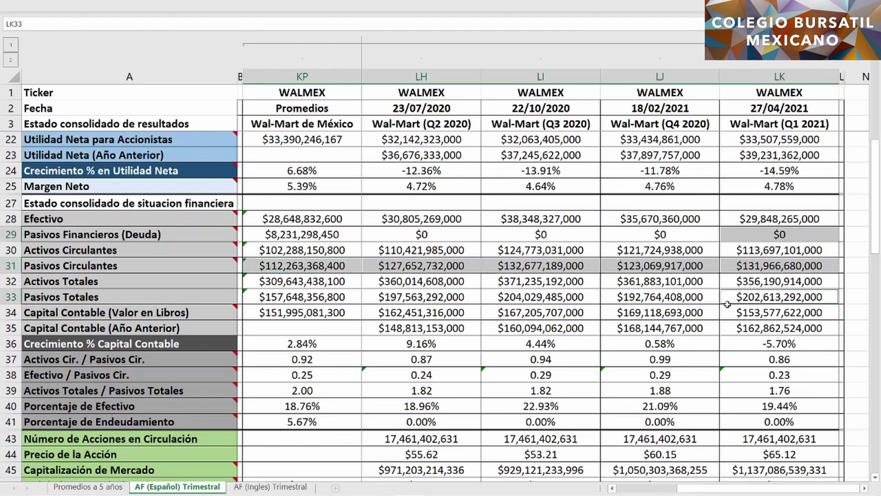
left_click(591, 297, "ctrl")
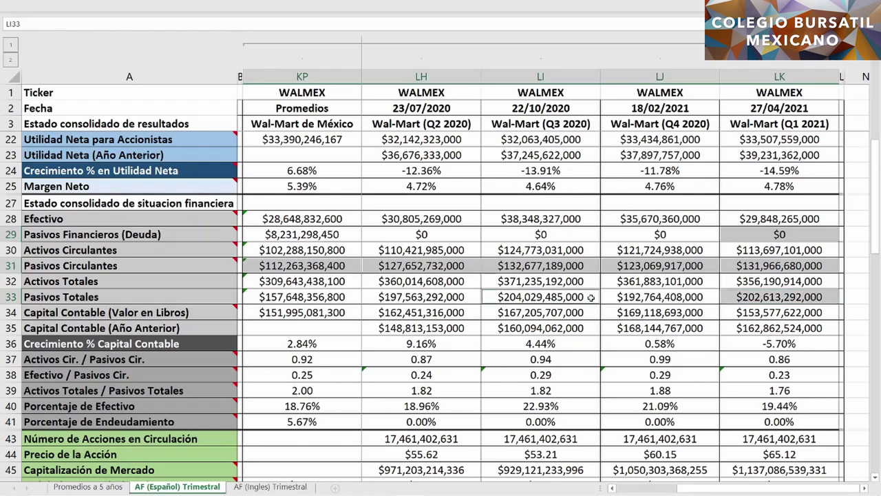
left_click(472, 300, "ctrl")
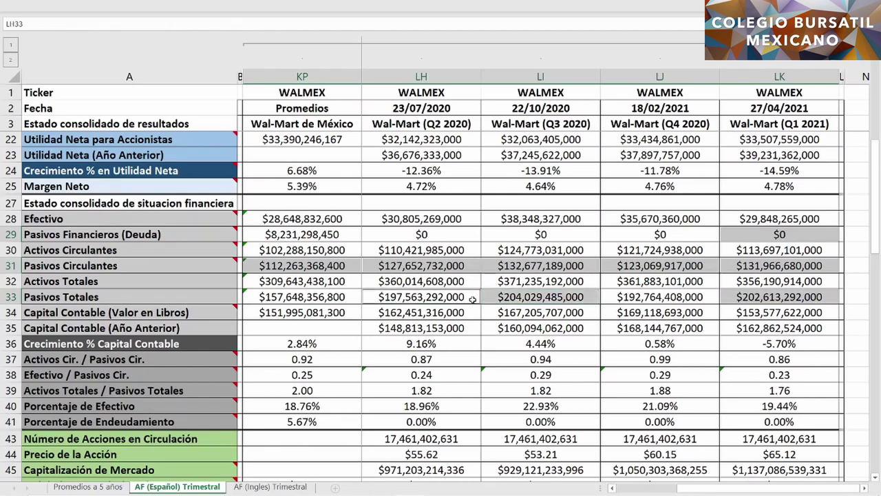
left_click(612, 297, "ctrl")
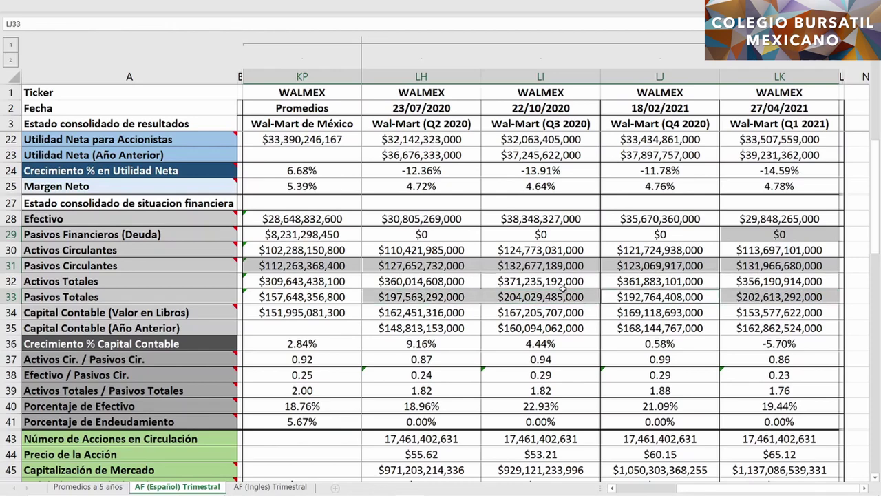
left_click(352, 296, "ctrl")
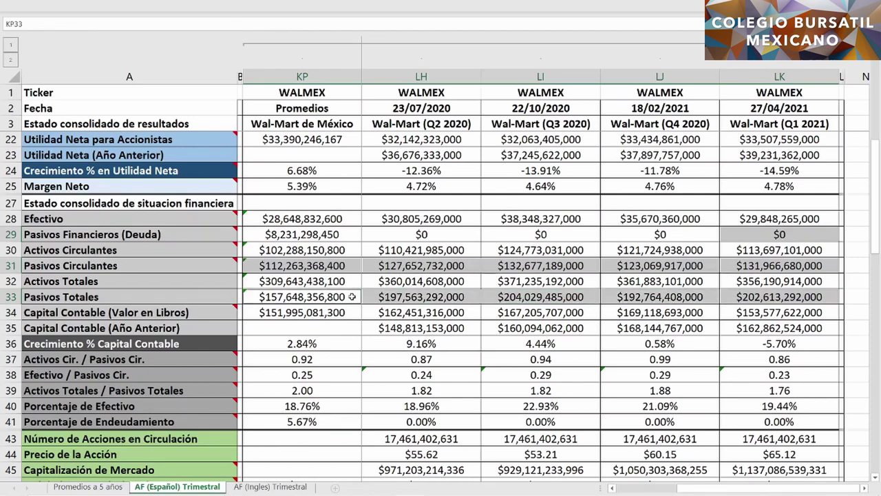
Highlight only Q1 2021's Activos Totales and Pasivos Totales plus the Capital Contable (Valor en Libros) row across all four quarters and Promedios
left_click(729, 281)
left_click(730, 296, "ctrl")
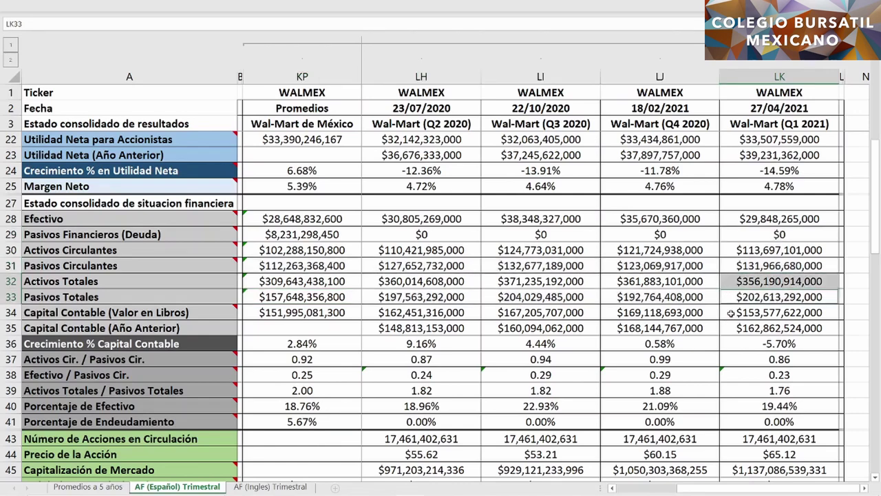
left_click(731, 313, "ctrl")
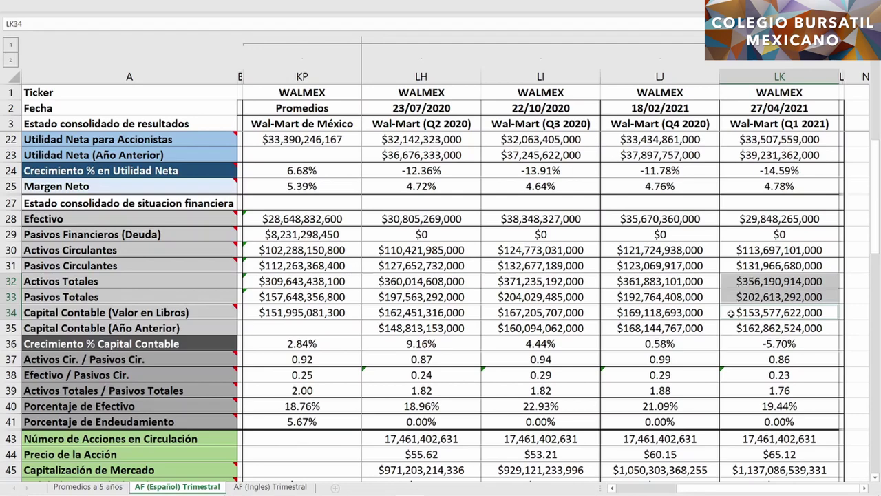
left_click_drag(609, 312, 451, 313)
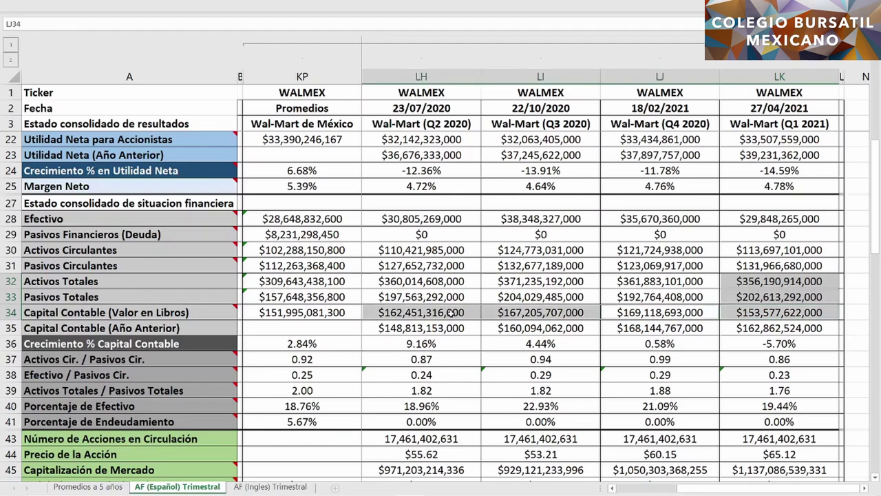
left_click(350, 310, "ctrl")
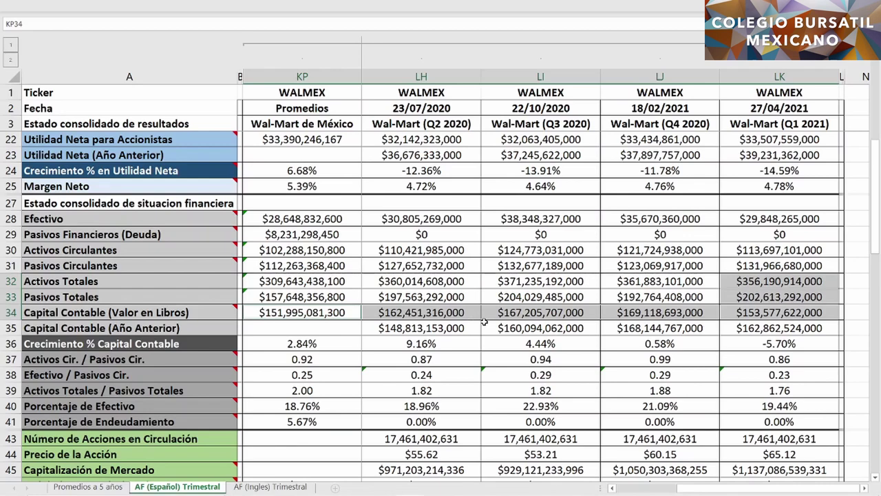
Add Q1 2021's Capital Contable (Año Anterior) and the Crecimiento % Capital Contable row for all four quarters and Promedios to the highlighted cells
left_click(726, 327, "ctrl")
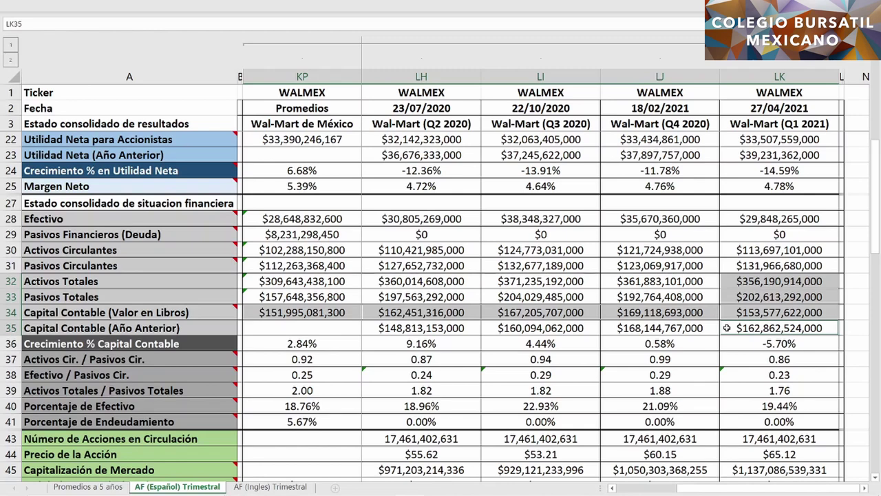
left_click(736, 344, "ctrl")
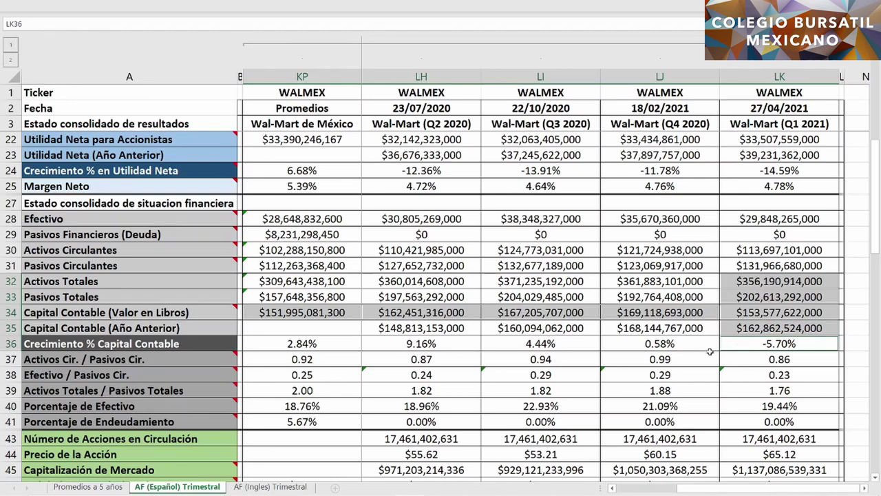
left_click(605, 344, "ctrl")
mouse_move(606, 344)
left_mouse_down()
mouse_move(422, 344)
mouse_move(443, 345)
left_mouse_up()
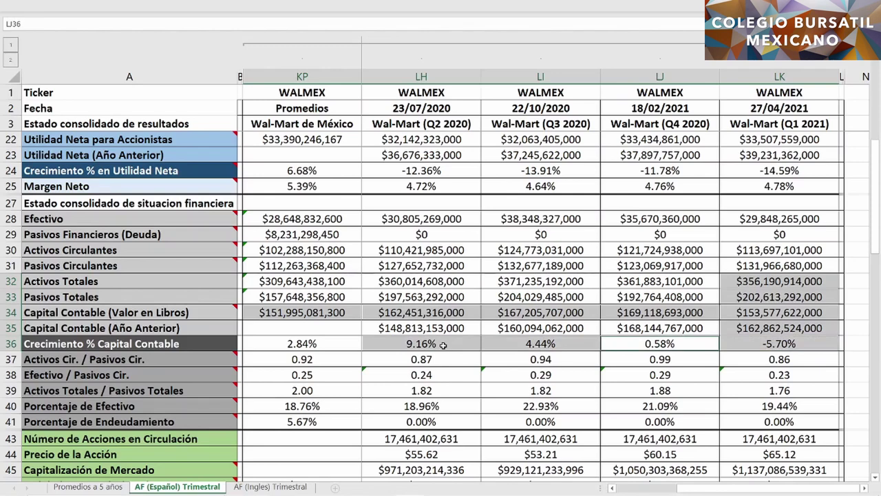
left_click(335, 342, "ctrl")
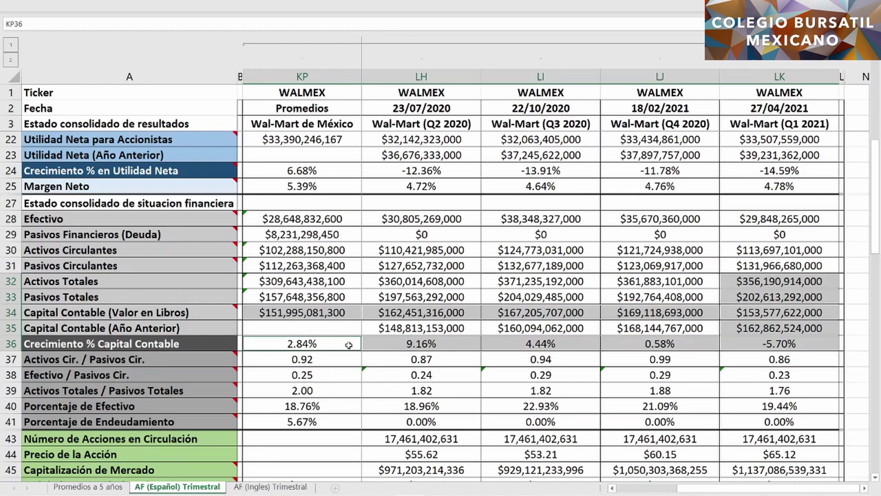
Highlight Q1 2021's Efectivo through Crecimiento % Capital Contable, then only Activos Cir. / Pasivos Cir. through Porcentaje de Endeudamiento for Q1 2021 and Promedios
left_click_drag(735, 220, 736, 341)
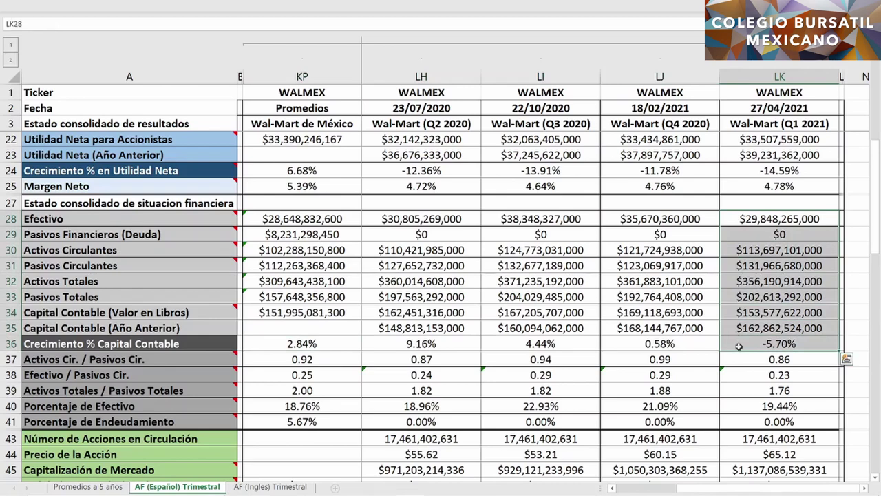
key("ctrl+q")
left_click(745, 358)
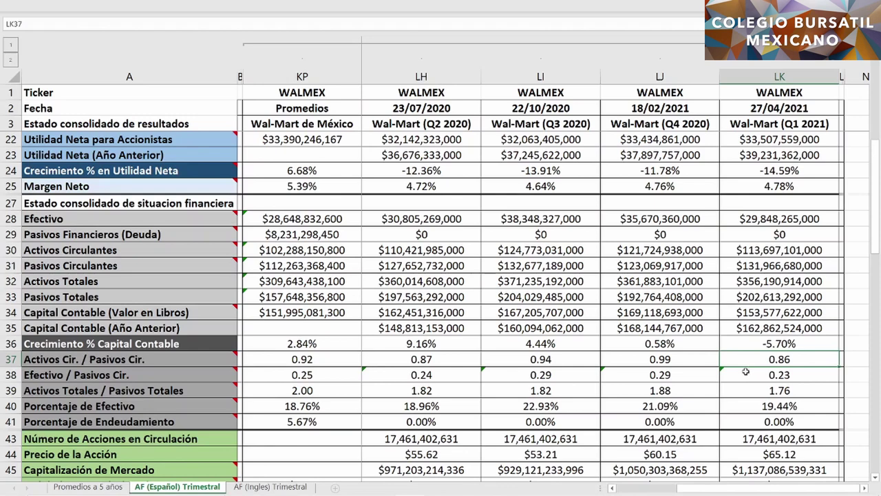
left_click(746, 374)
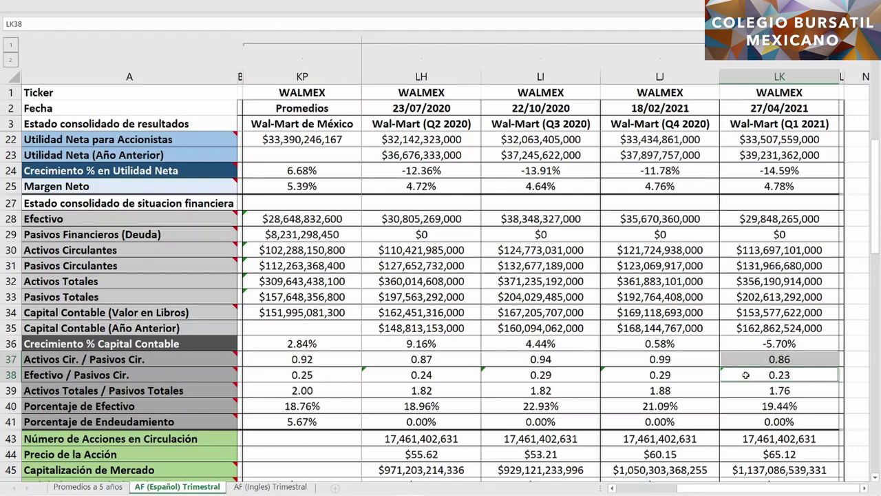
left_click(752, 391, "ctrl")
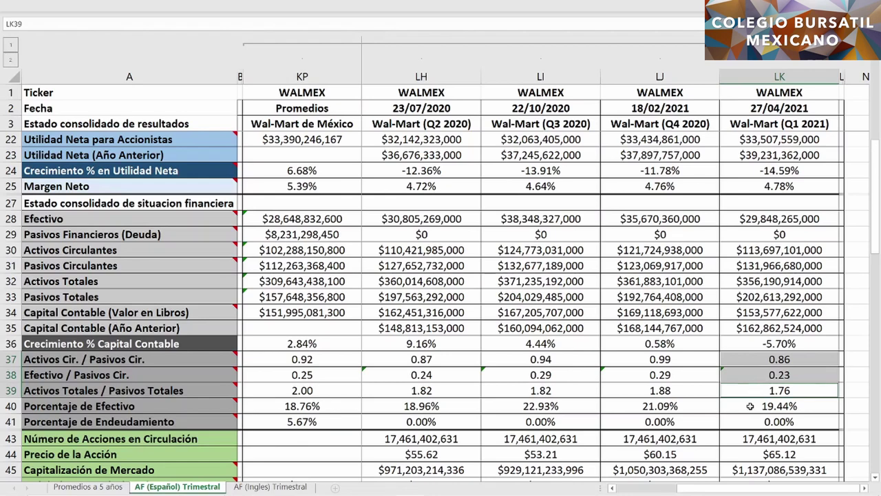
left_click(750, 406, "ctrl")
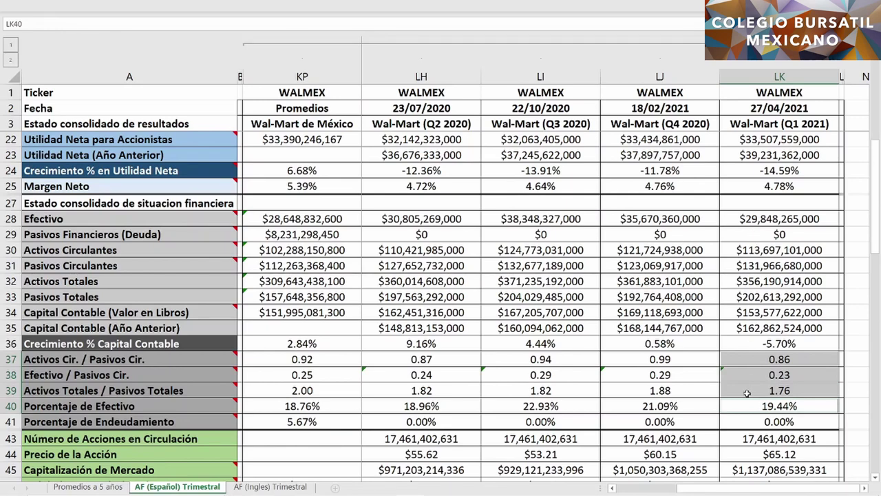
left_click(743, 421, "ctrl")
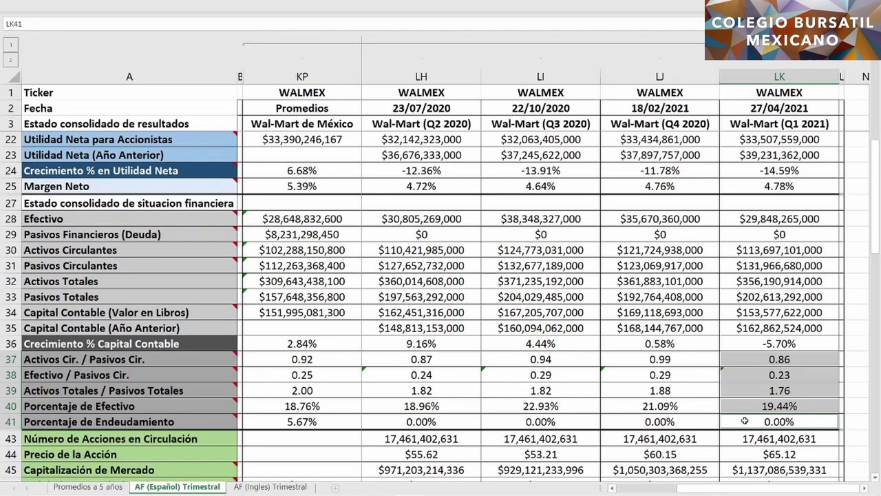
left_click_drag(350, 359, 348, 419)
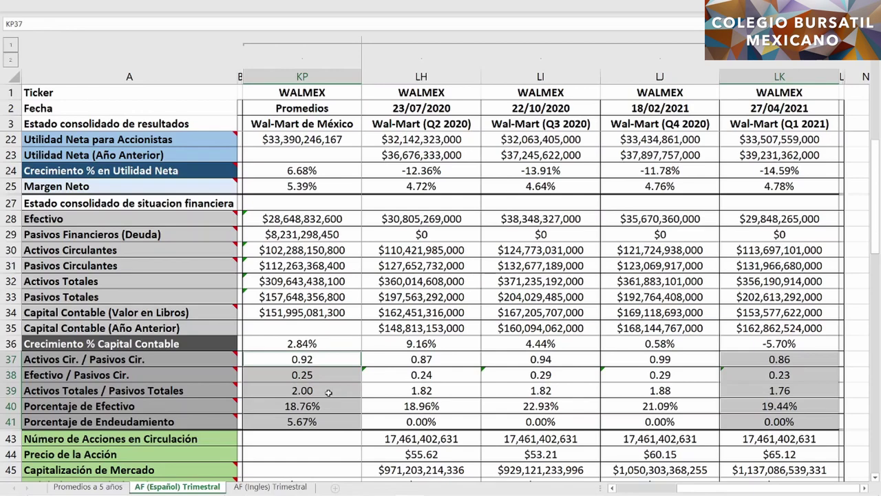
Highlight only Q1 2021's Número de Acciones en Circulación, Precio de la Acción and Capitalización de Mercado
scroll(582, 325, "down", 4)
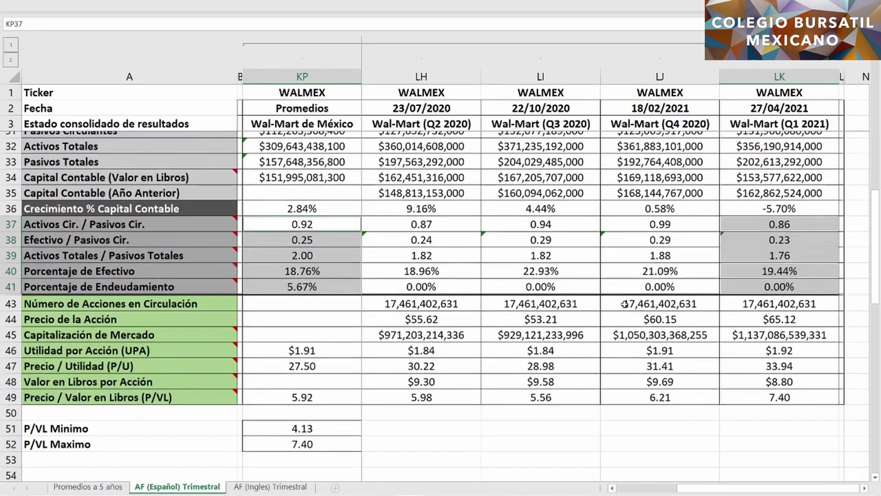
scroll(632, 298, "up", 1)
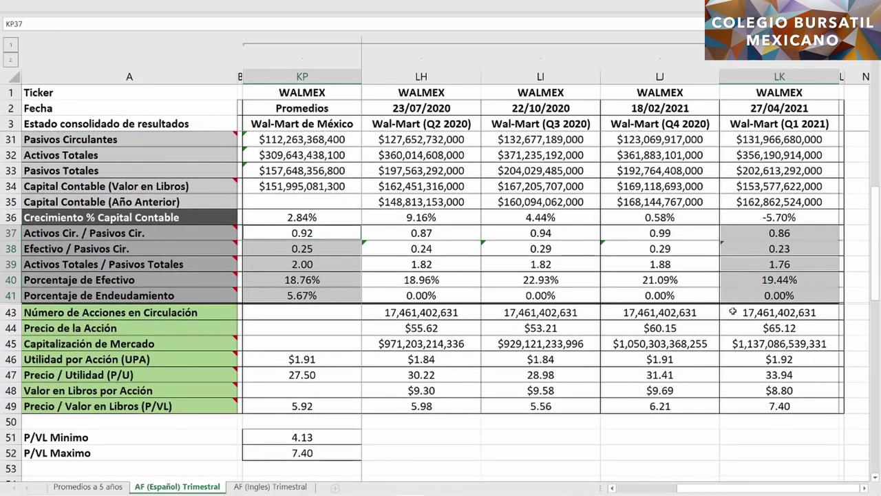
left_click(733, 312)
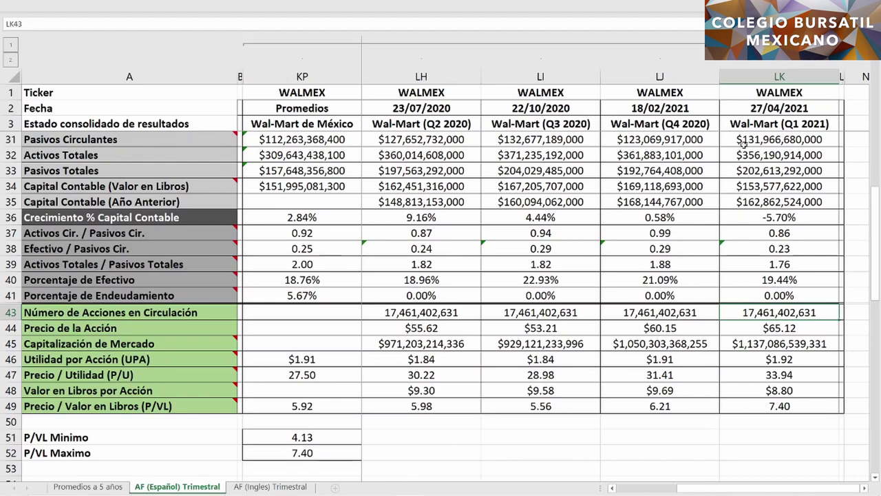
left_click(748, 329, "ctrl")
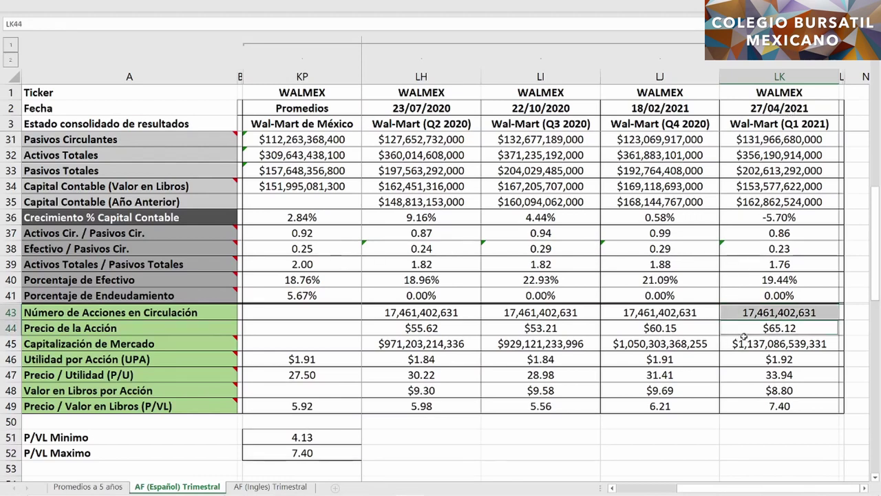
left_click(728, 344, "ctrl")
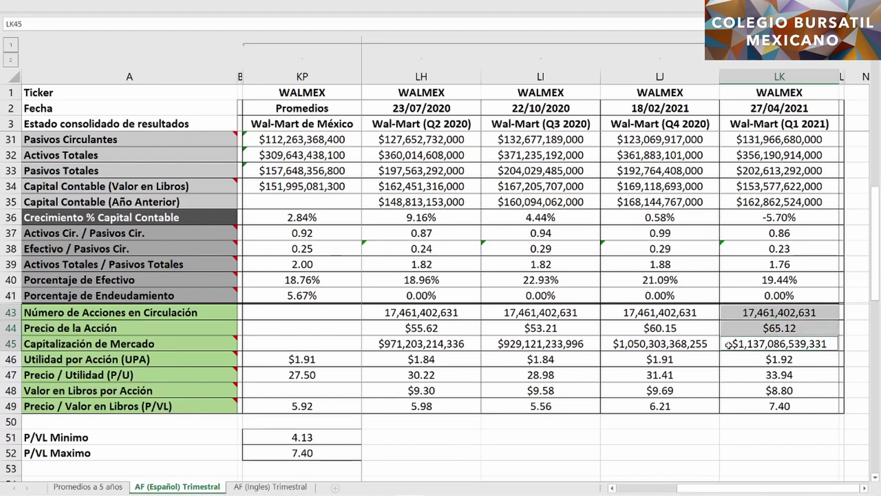
Add Q1 2021's Capital Contable (Valor en Libros), Valor en Libros por Acción, Fecha and Precio / Valor en Libros (P/VL) to the highlighted cells
left_click(725, 185, "ctrl")
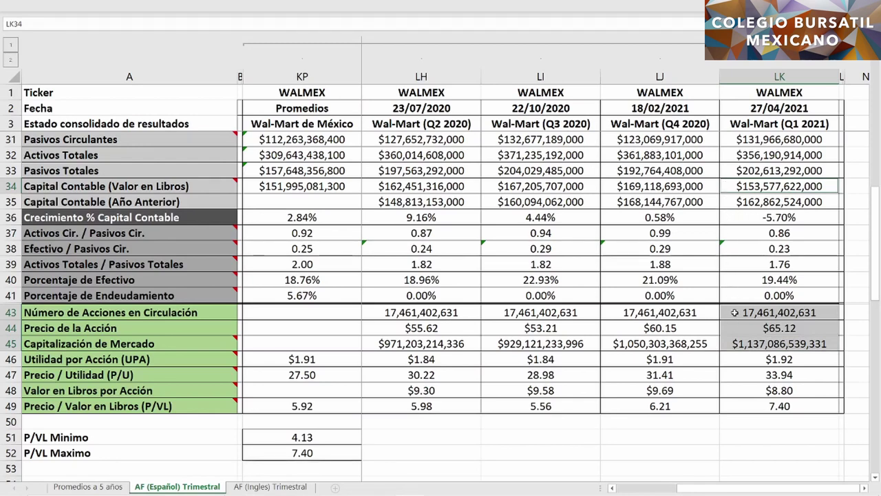
left_click(744, 388, "ctrl")
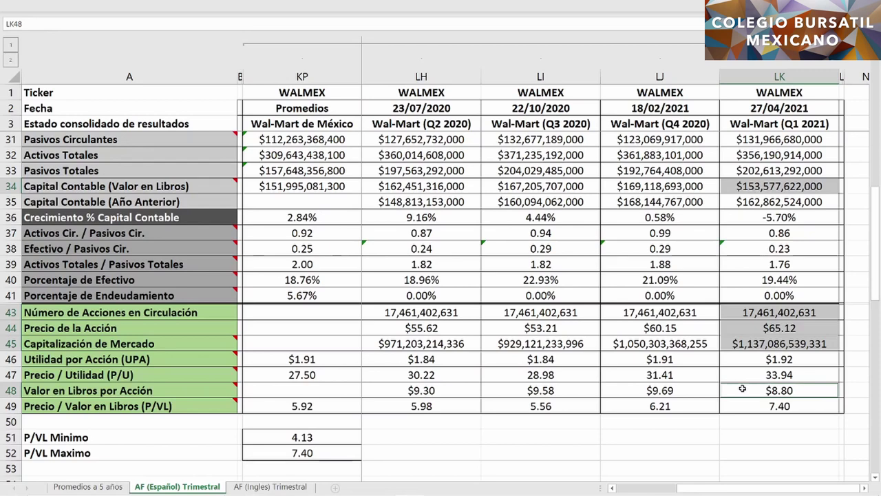
left_click(739, 107, "ctrl")
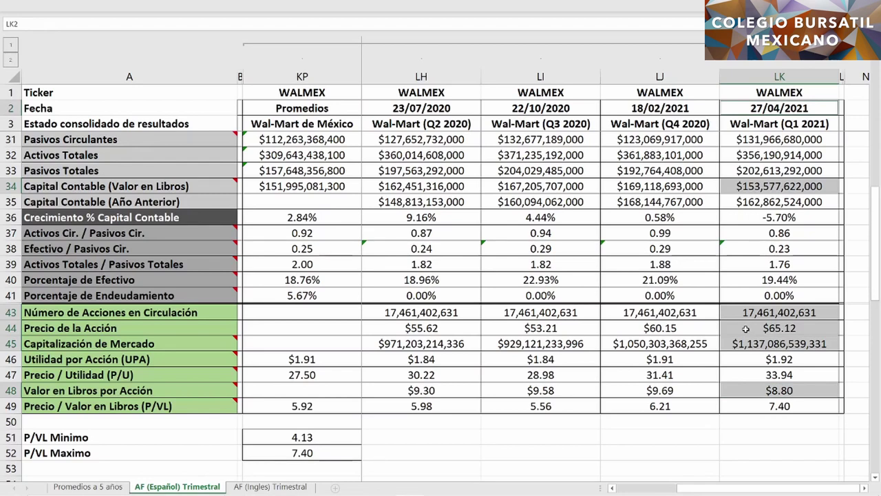
left_click(740, 407, "ctrl")
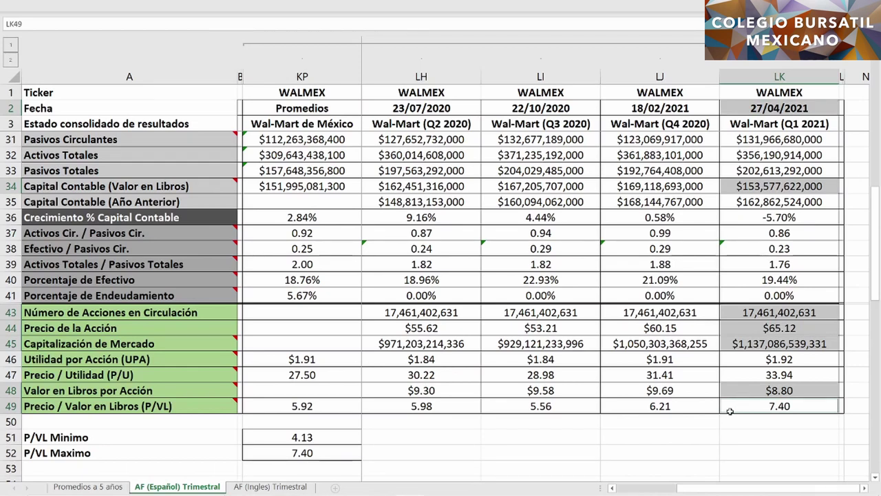
Add the average Precio / Valor en Libros (P/VL), P/VL Minimo and P/VL Maximo values to the highlighted cells
left_click(338, 404)
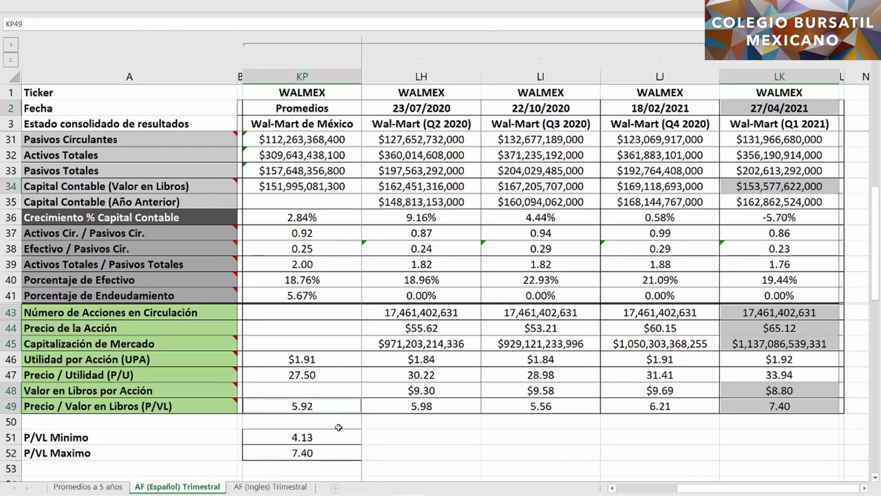
left_click(336, 435, "ctrl")
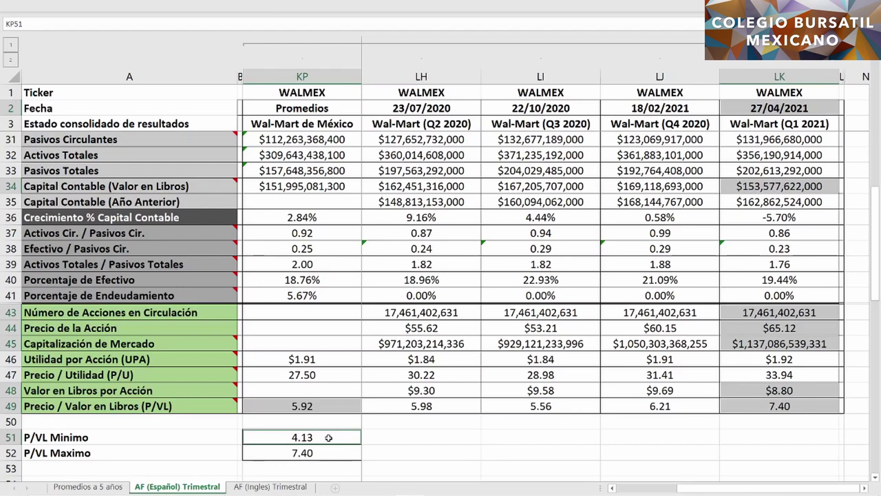
left_click(338, 453, "ctrl")
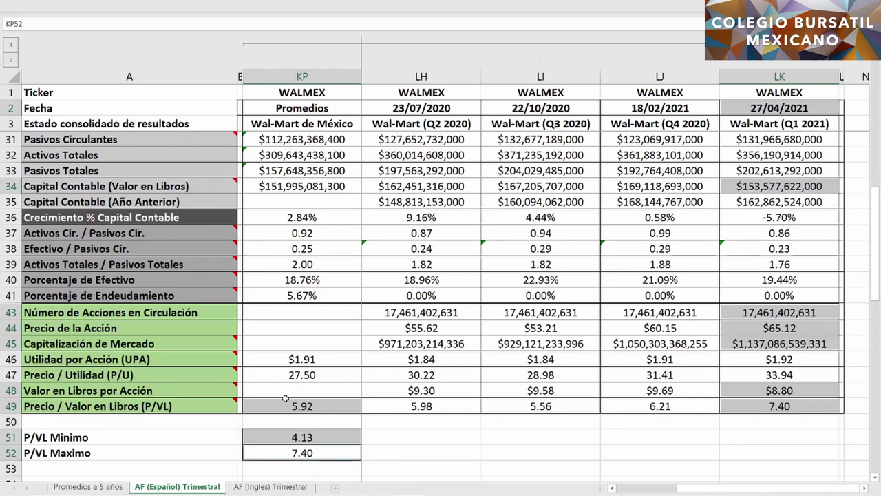
Highlight only Q1 2021's Utilidad Neta para Accionistas and the Utilidad por Acción (UPA) values for all visible quarters and Promedios
scroll(710, 383, "up", 5)
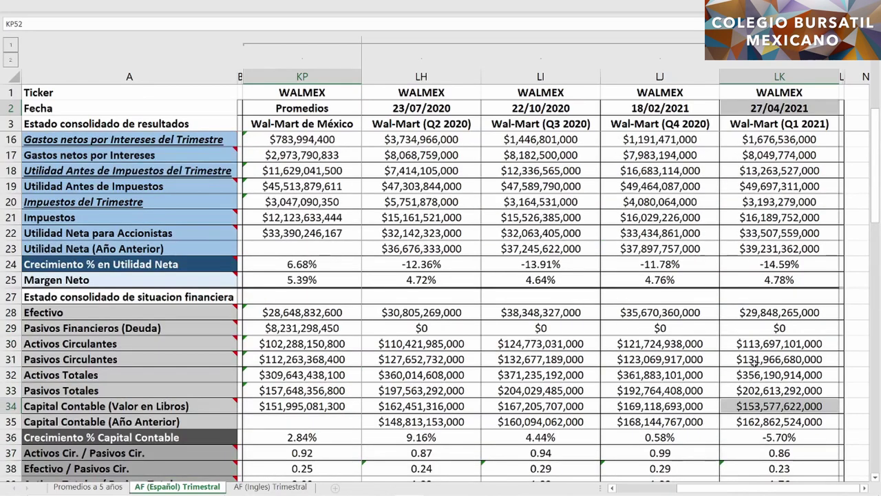
left_click(733, 233)
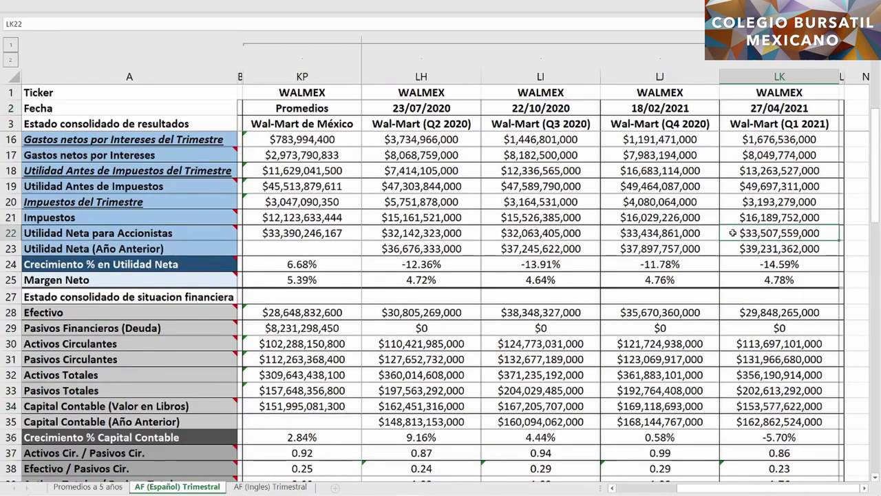
scroll(733, 233, "down", 4)
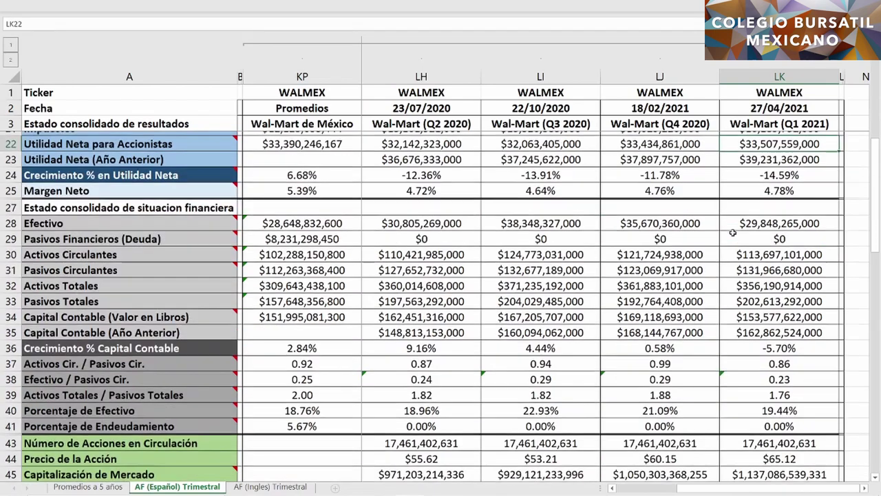
scroll(733, 232, "down", 1)
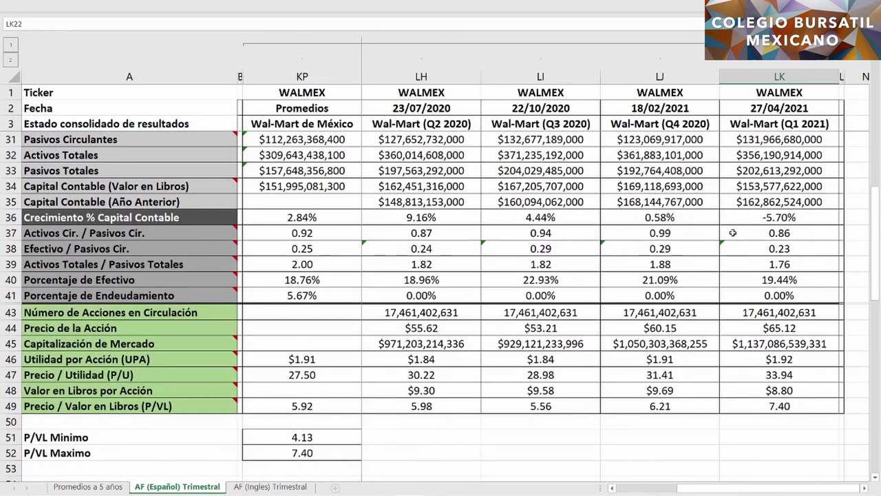
left_click(744, 358)
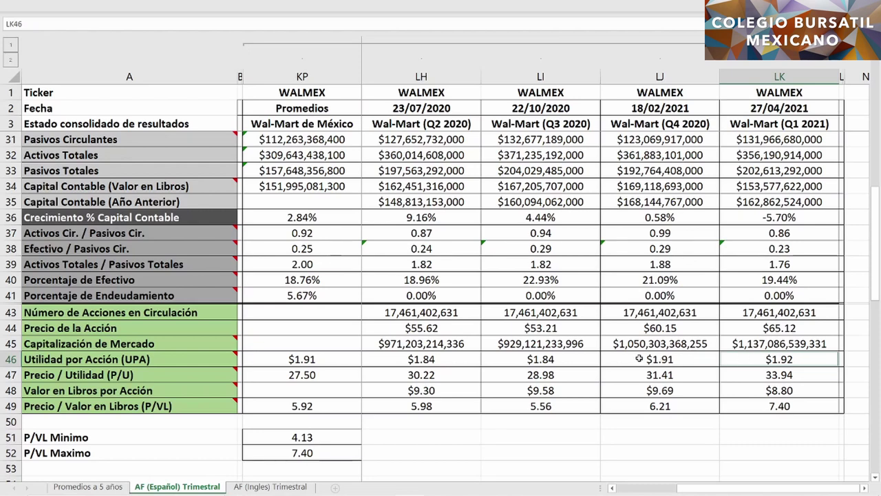
left_click_drag(643, 358, 410, 362)
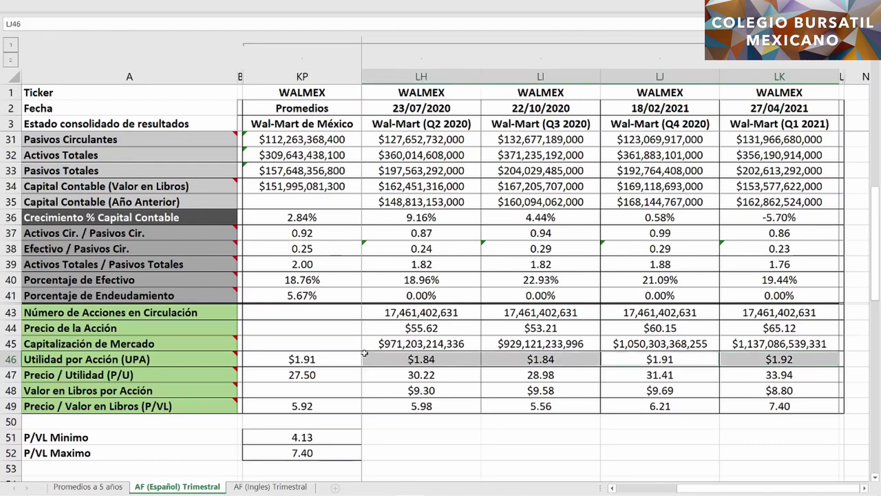
left_click_drag(349, 357, 349, 357)
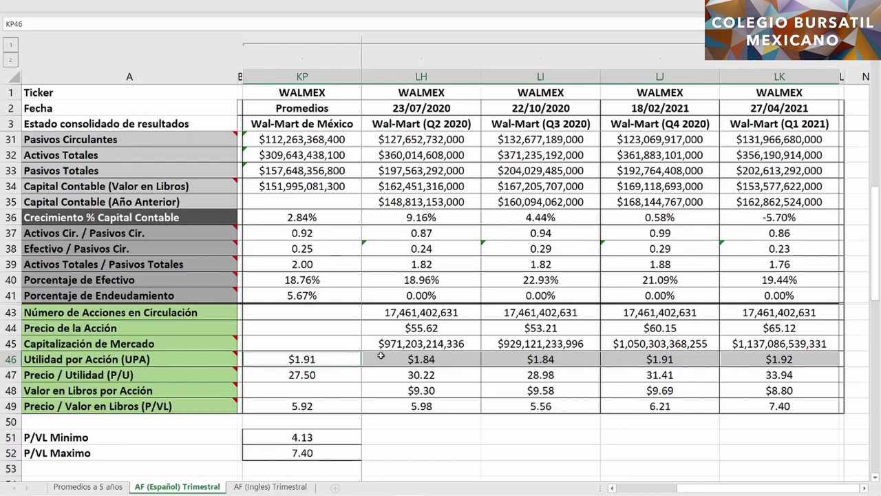
Add the Precio / Utilidad (P/U) values for Q2 2020 through Q1 2021 and Promedios to the highlighted cells
left_click(744, 376)
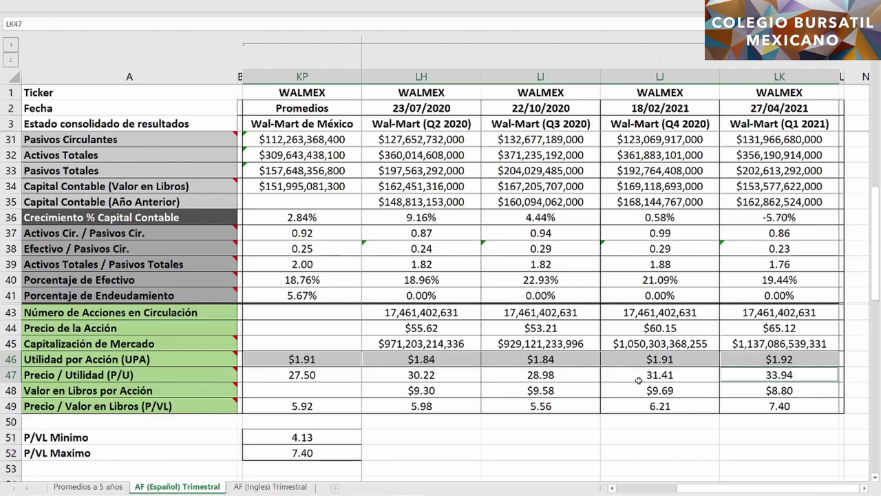
left_click_drag(639, 376, 389, 374, "ctrl")
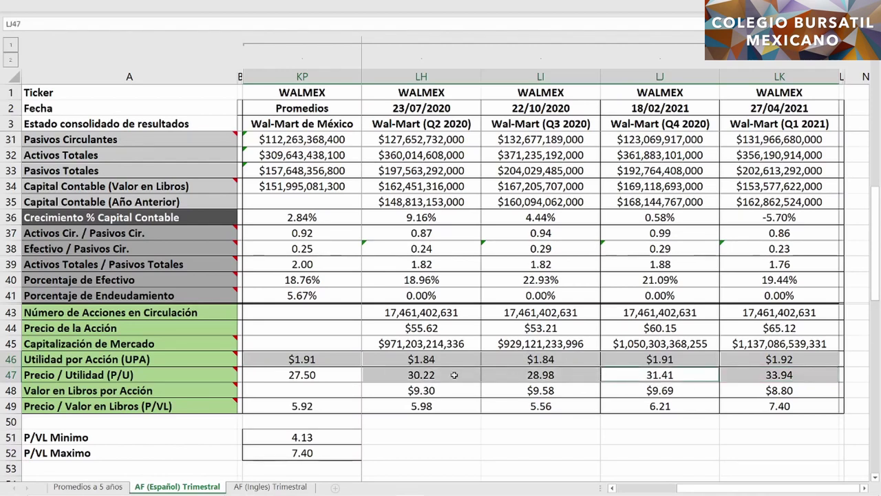
left_click(347, 373, "ctrl")
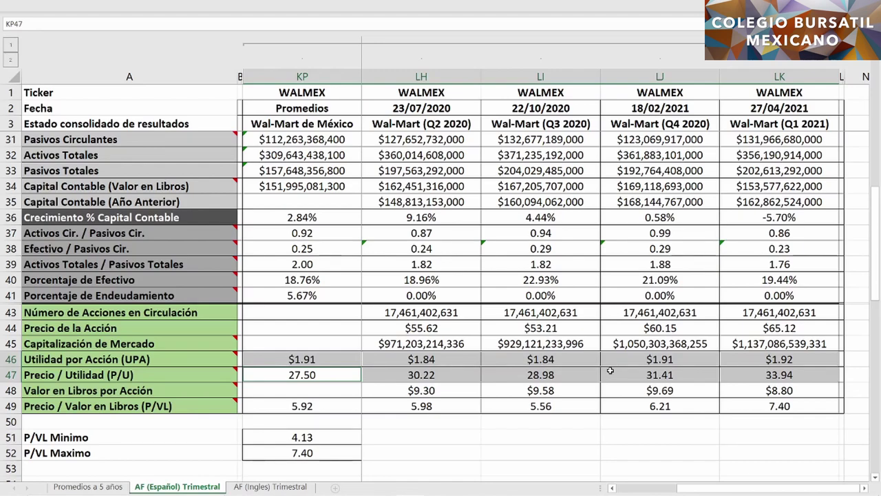
Highlight only Ingresos del Trimestre and Ingresos Anuales for Q1 2021 and Q4 2020
scroll(720, 361, "up", 1)
scroll(720, 360, "up", 9)
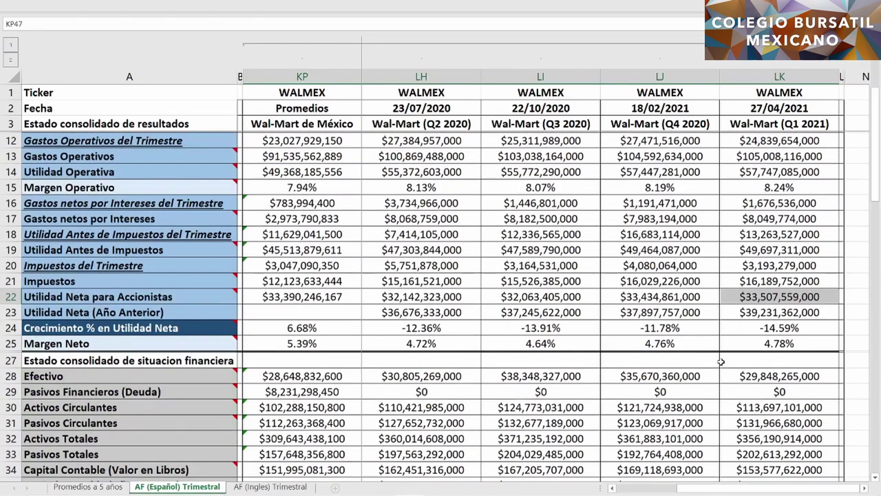
left_click(726, 139)
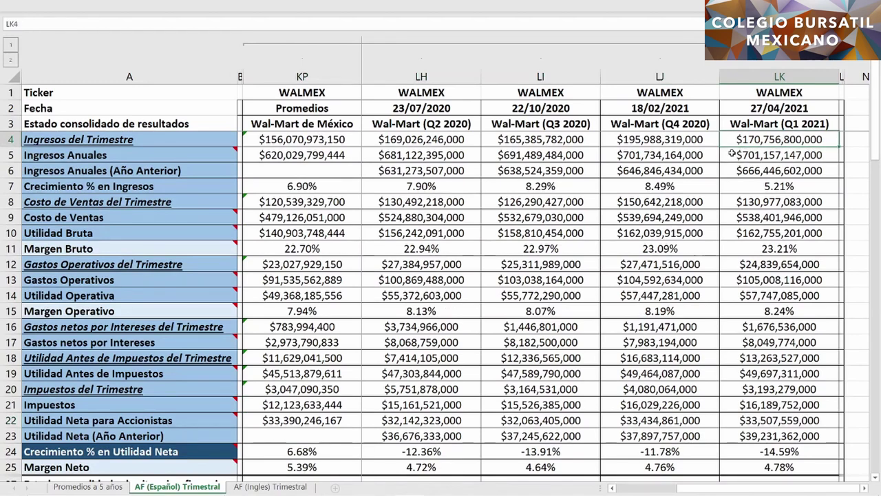
left_click(731, 153, "ctrl")
left_click_drag(713, 139, 711, 154)
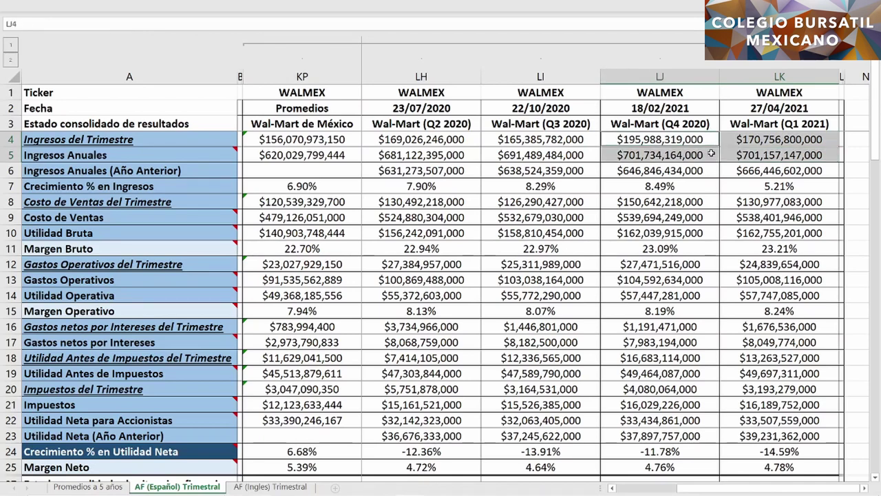
Add Crecimiento % en Ingresos for Q2 2020 through Q1 2021 and Promedios to the highlighted cells
left_click(741, 185, "ctrl")
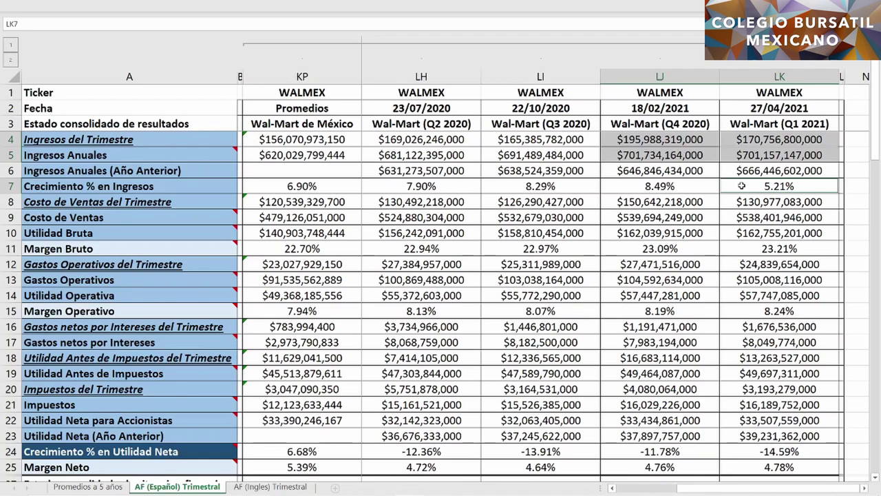
left_click_drag(628, 189, 445, 188)
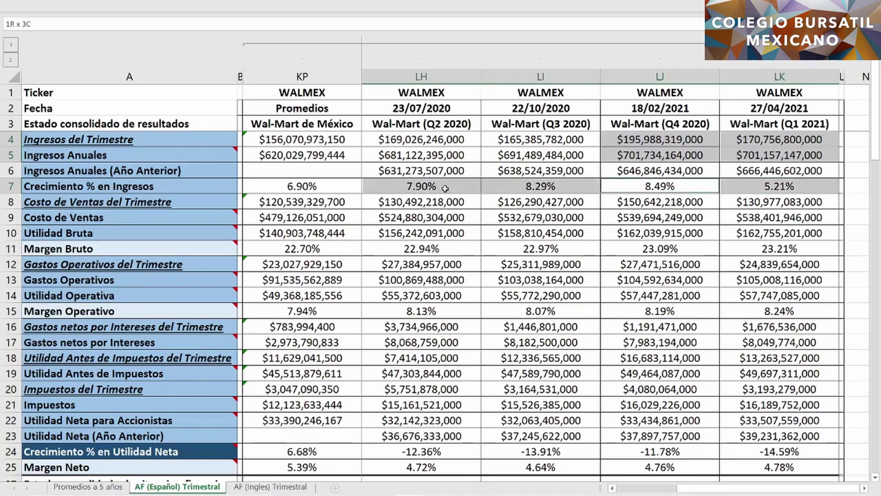
left_click(334, 186, "ctrl")
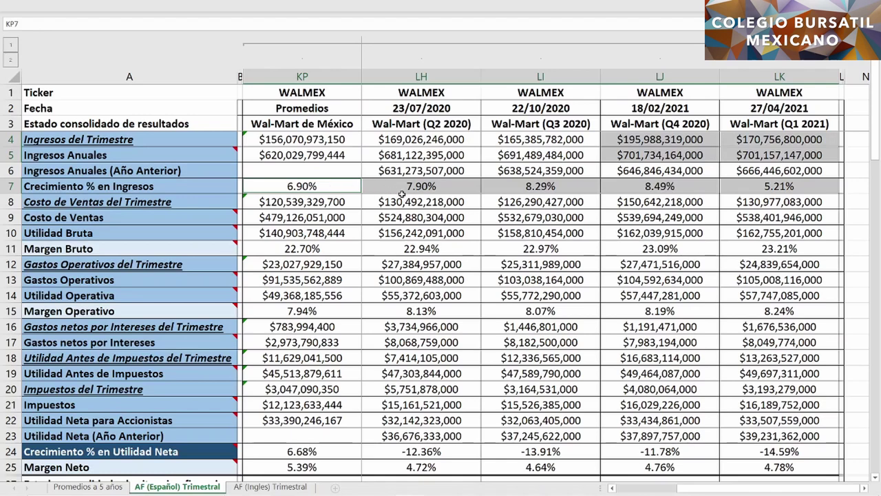
Add Margen Bruto and Margen Operativo for all visible quarters and Promedios to the highlighted cells
left_click(747, 248, "ctrl")
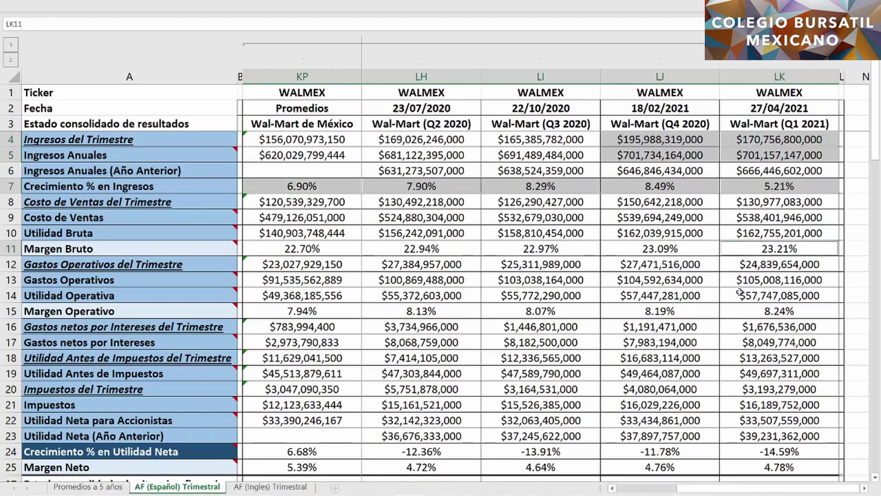
left_click(735, 310, "ctrl")
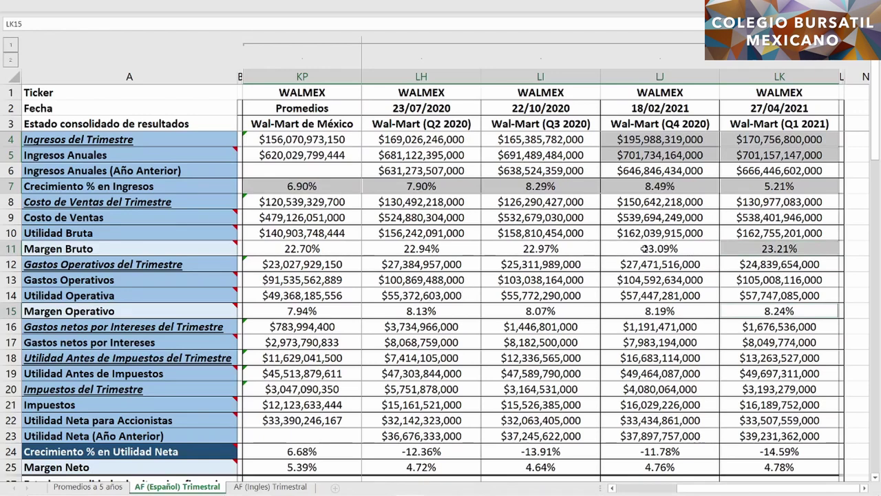
left_click_drag(641, 249, 432, 250)
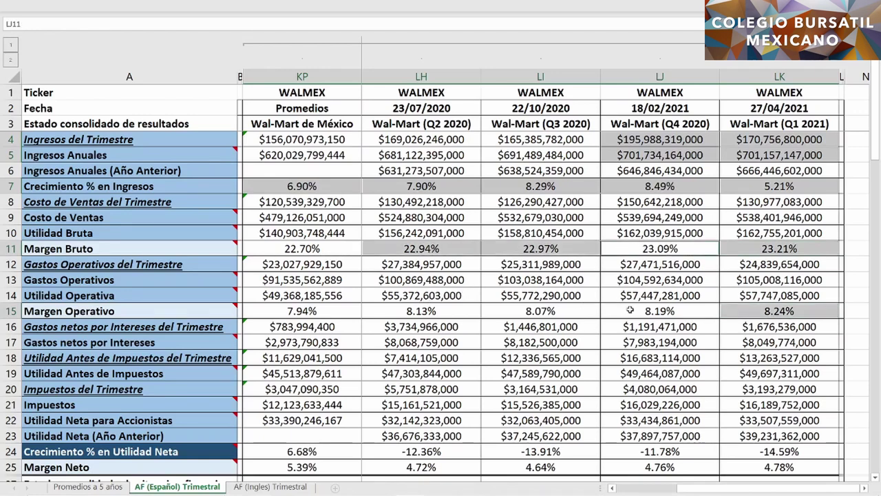
left_click_drag(630, 310, 420, 310)
left_click(342, 244, "ctrl")
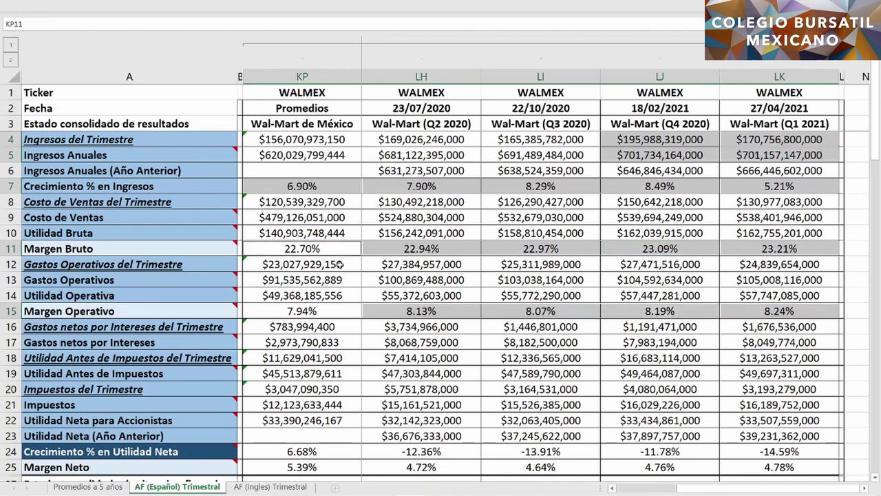
left_click(338, 311, "ctrl")
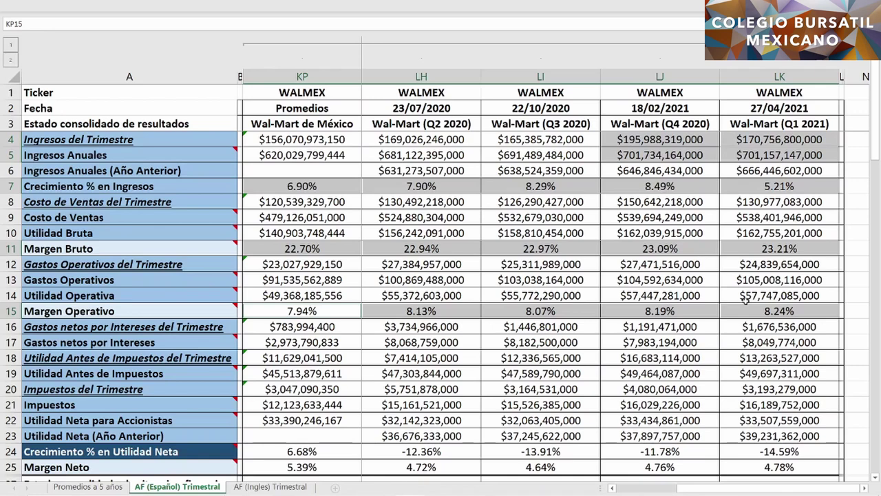
Add Margen Neto for Q1 2021, Promedios and the three preceding quarters to the highlighted cells
left_click(743, 467)
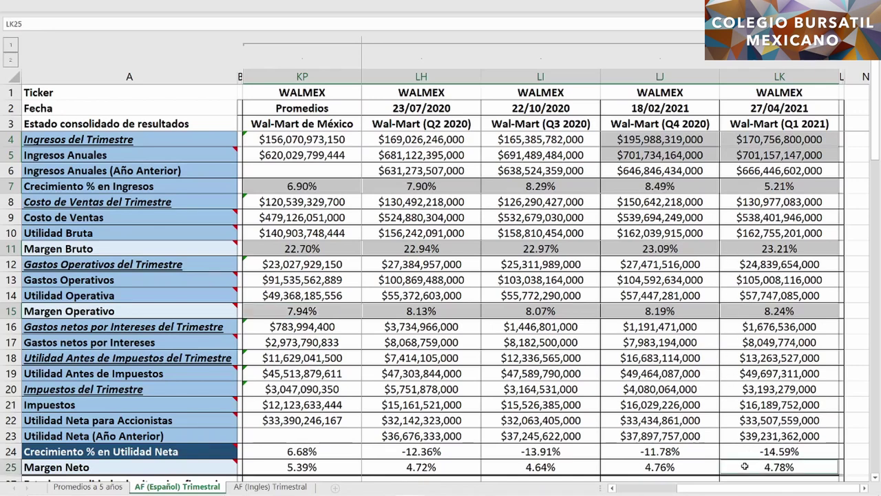
left_click(335, 467)
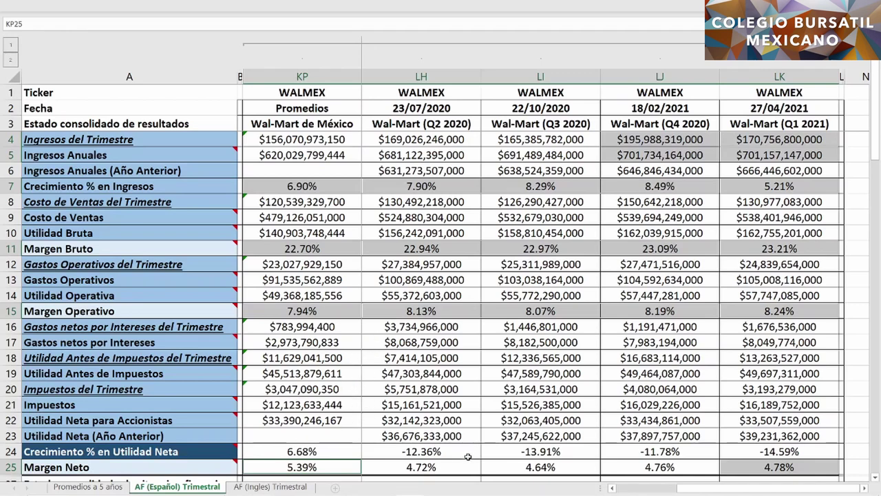
left_click_drag(462, 469, 630, 466)
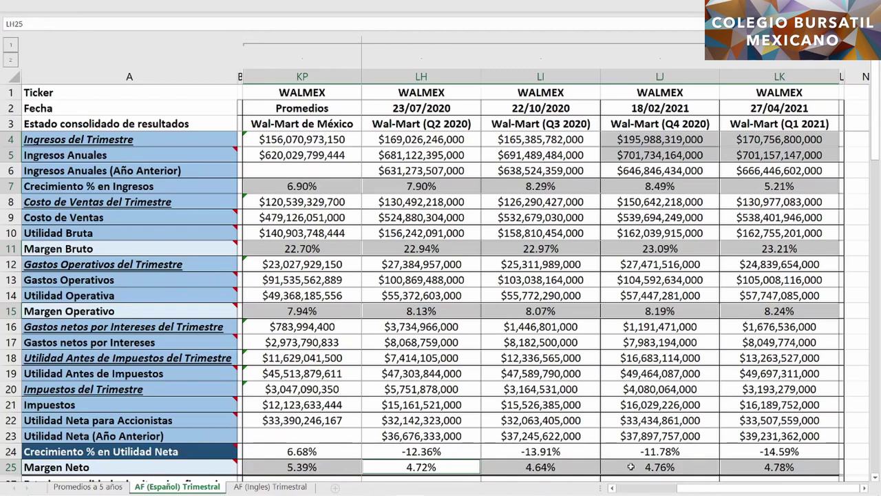
Add Capital Contable (Valor en Libros) for all four quarters and Q1 2021's Activos Cir. / Pasivos Cir. through Porcentaje de Endeudamiento to the highlighted cells
scroll(631, 467, "down", 6)
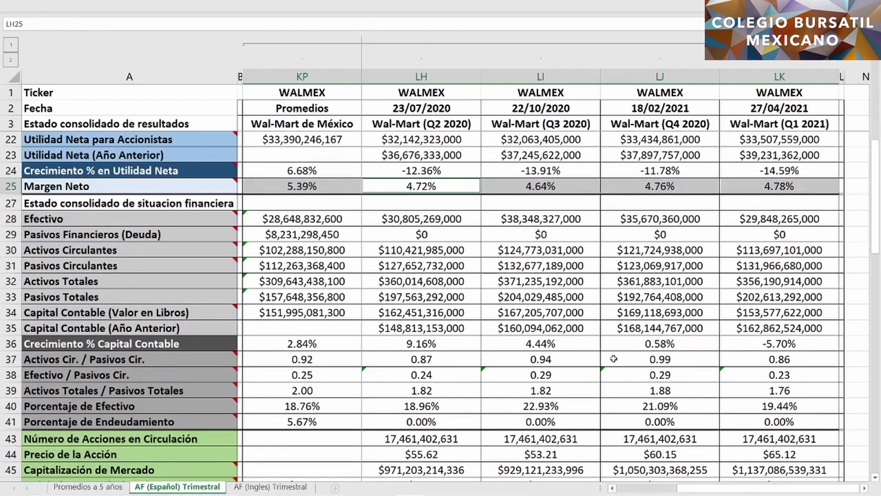
left_click(467, 315)
left_click_drag(468, 314, 647, 312)
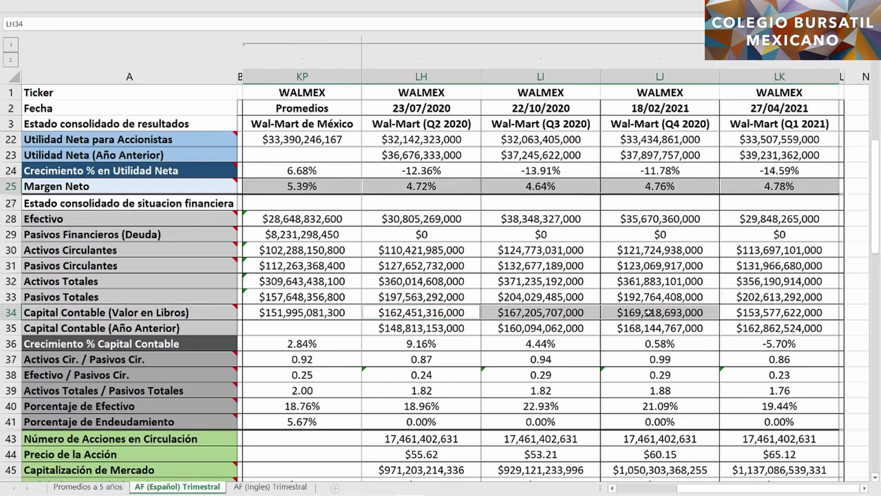
left_click(729, 311, "ctrl")
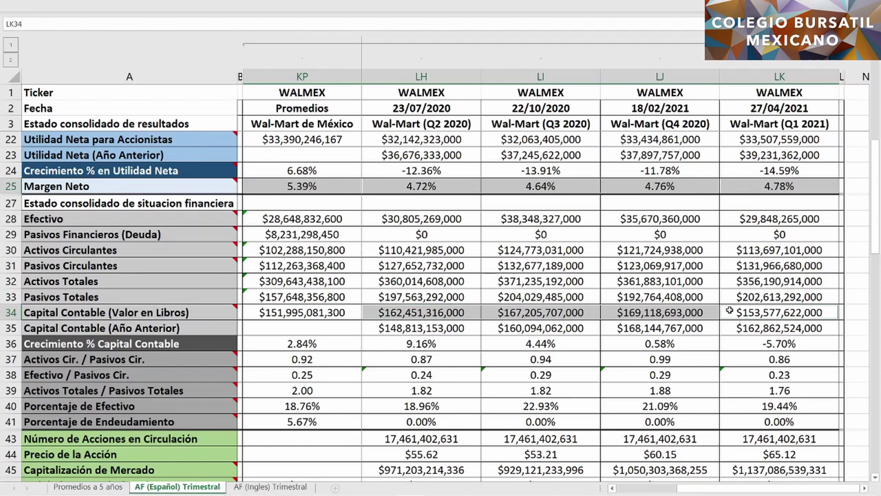
left_click_drag(741, 360, 745, 421)
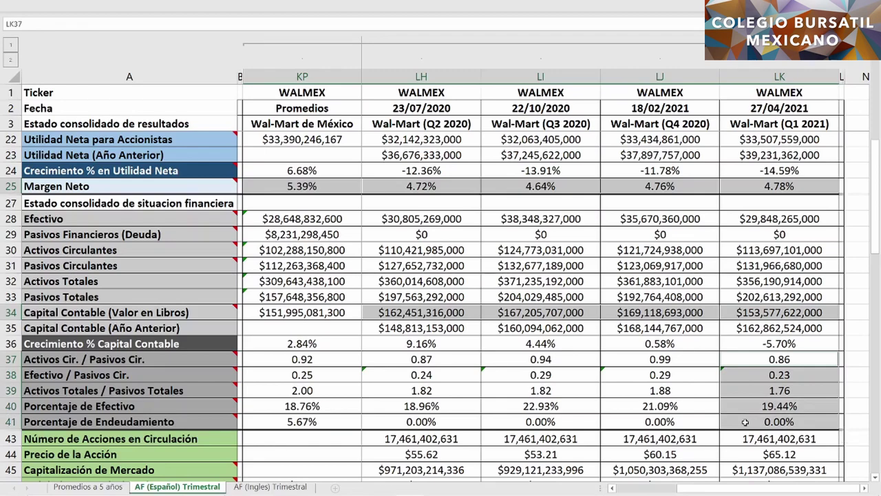
Add Q1 2021's Precio / Valor en Libros (P/VL) and the P/VL Maximo value to the highlighted cells
scroll(745, 421, "down", 4)
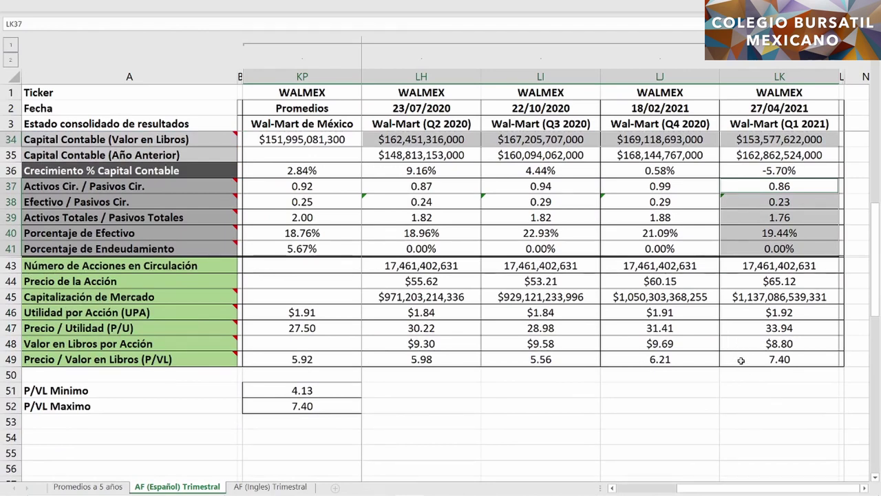
left_click(741, 360)
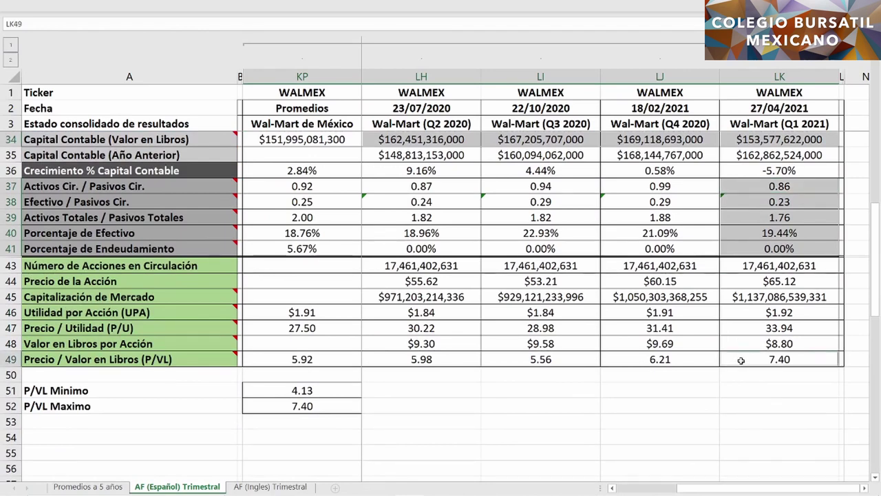
left_click(332, 406)
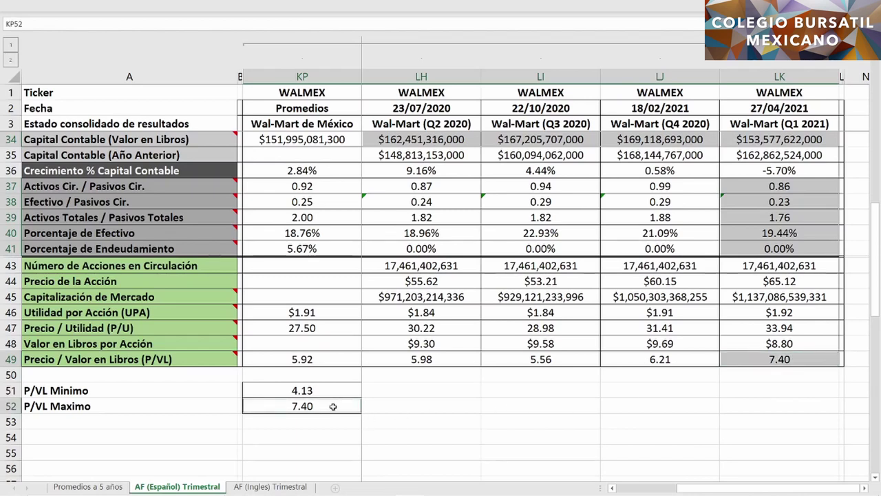